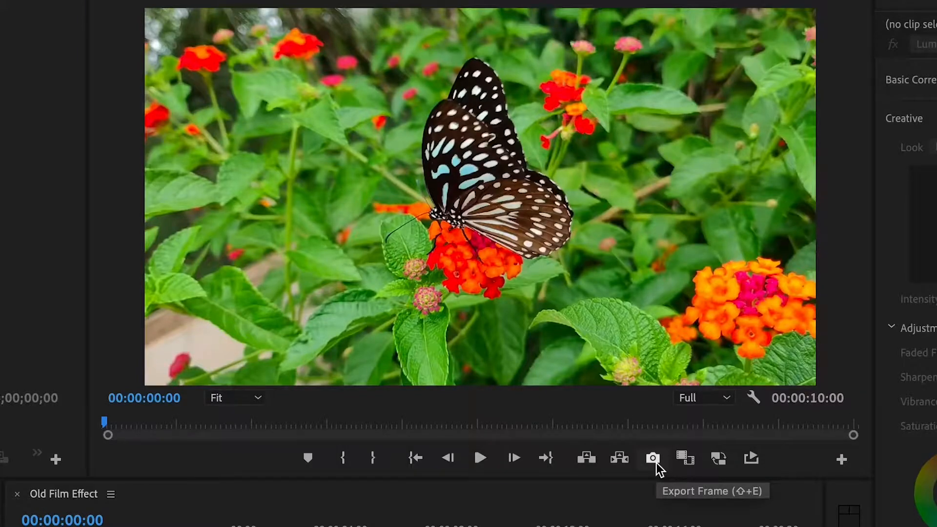
Export the current frame of the butterfly clip as a PNG still named Screenshot to the Desktop
left_click(654, 461)
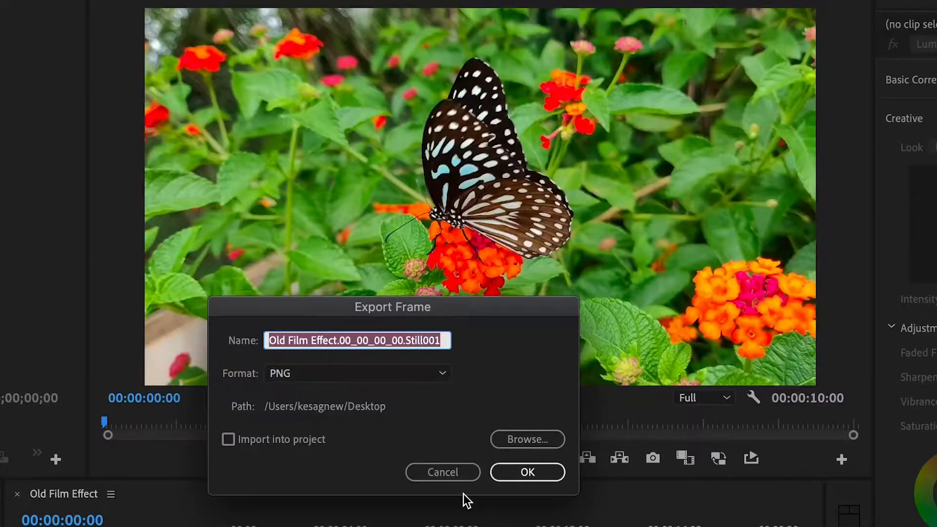
type("Screenshot")
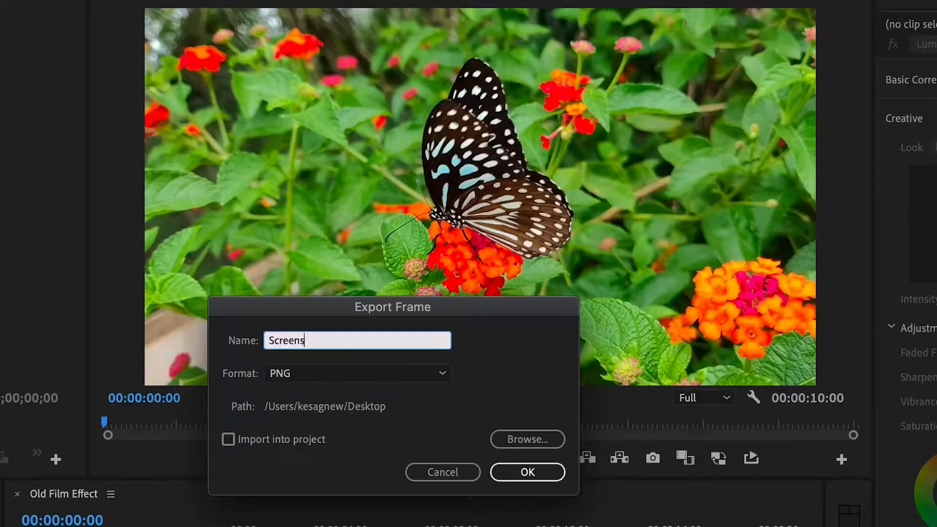
left_click(566, 470)
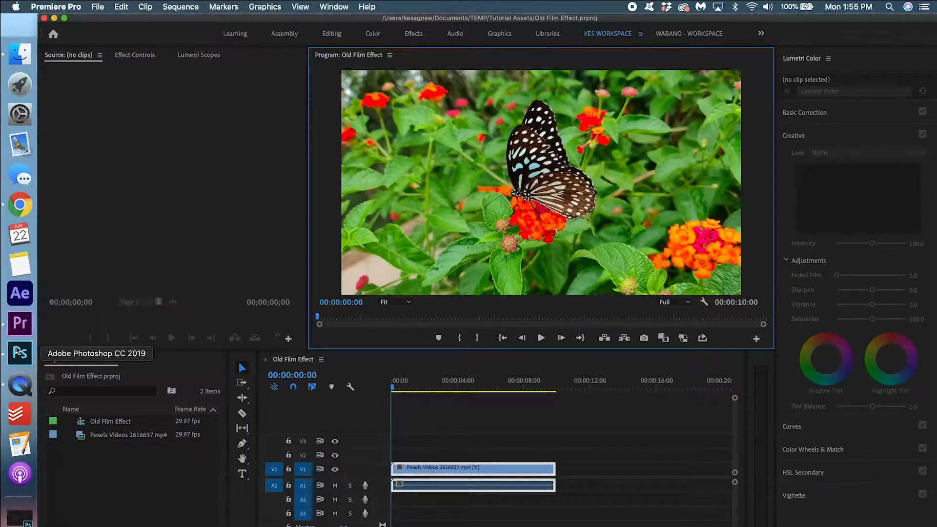
Switch to Photoshop and open Screenshot.png there from the Desktop folder
left_click(17, 355)
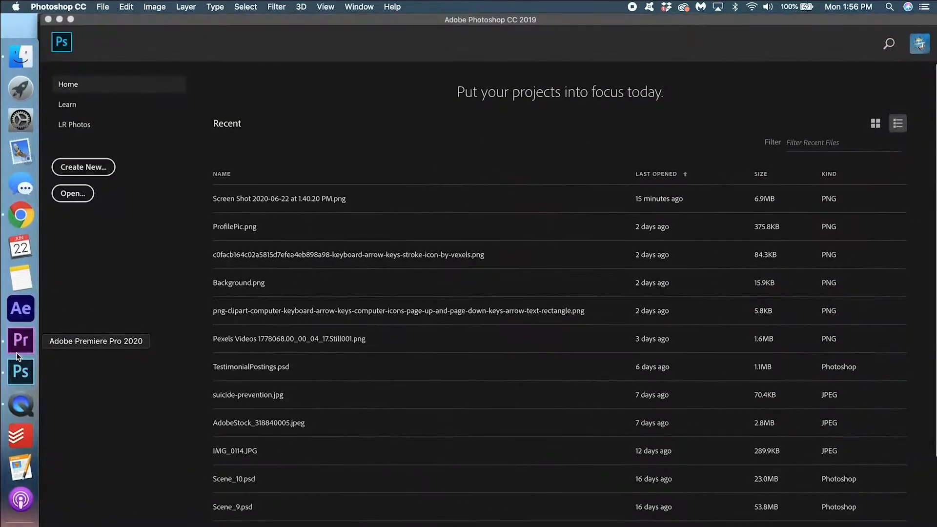
left_click(20, 56)
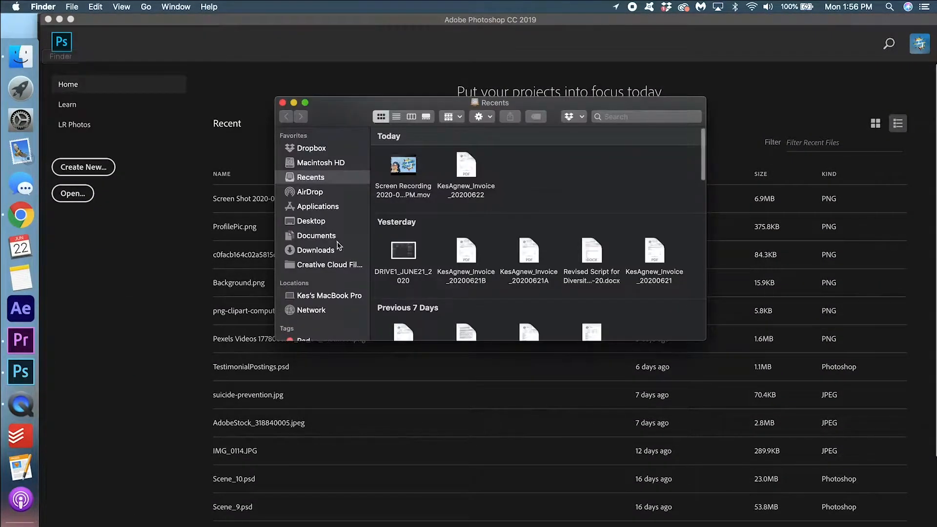
left_click(311, 221)
left_click_drag(462, 154, 242, 152)
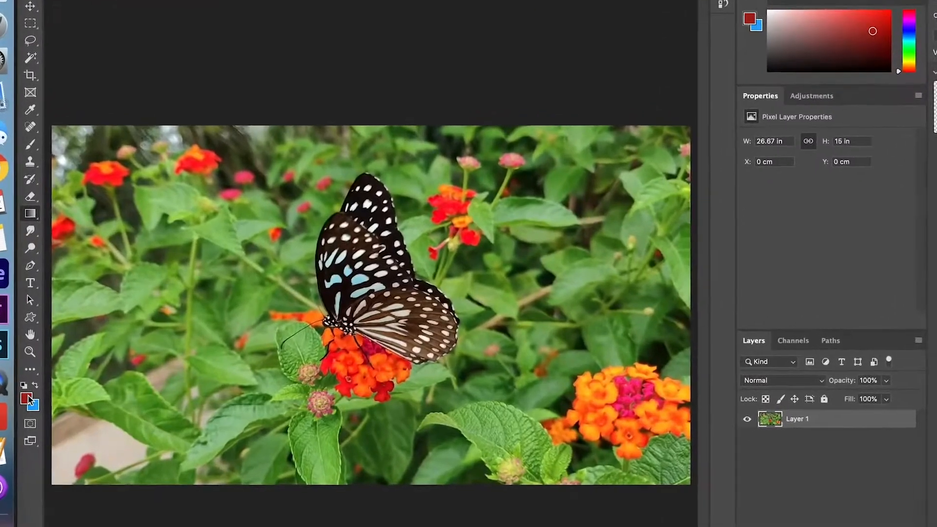
Set the foreground colour to a red sampled from the flower under the butterfly, c41713
left_click(48, 398)
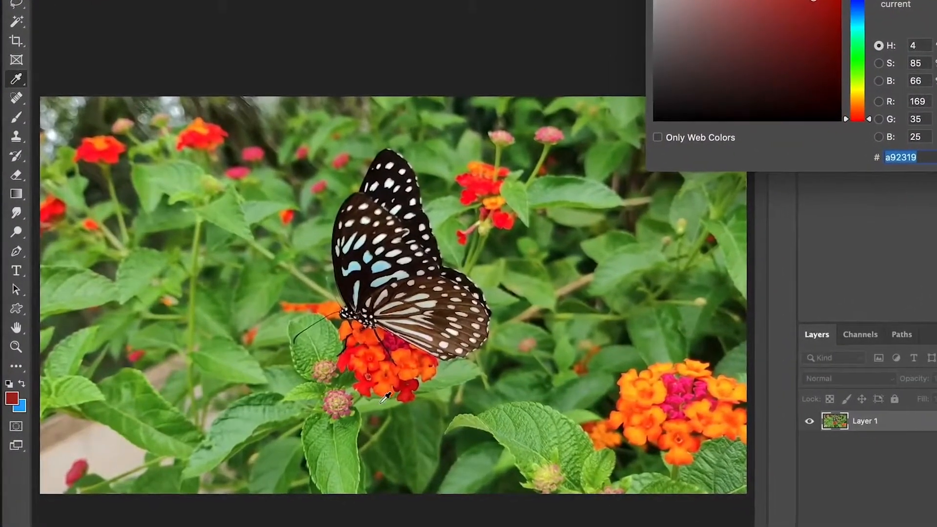
left_click(413, 393)
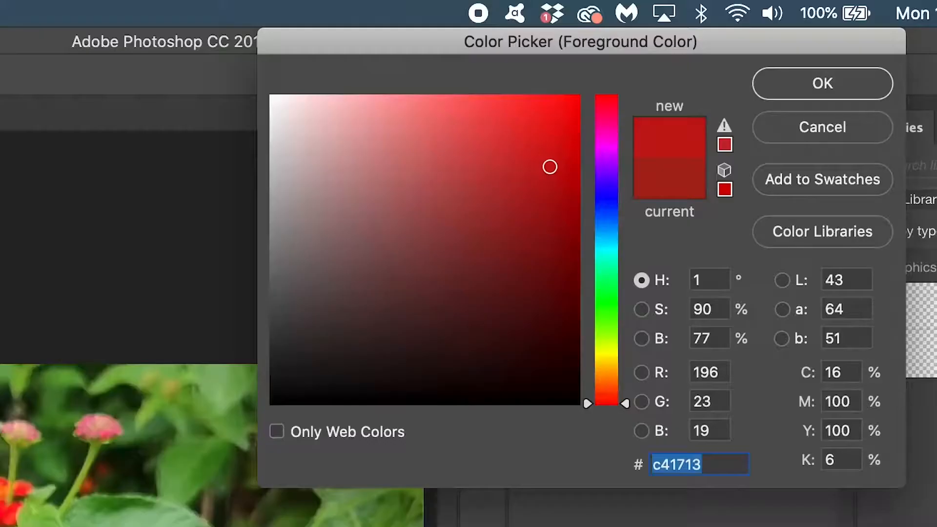
left_click(826, 85)
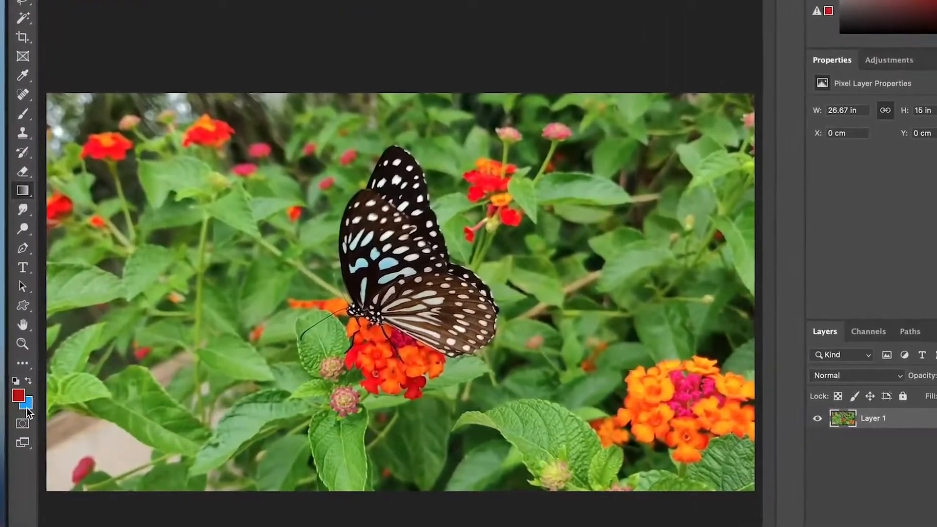
Set the background colour by sampling the orange flower cluster and lightening the shade to ffc554
left_click(33, 405)
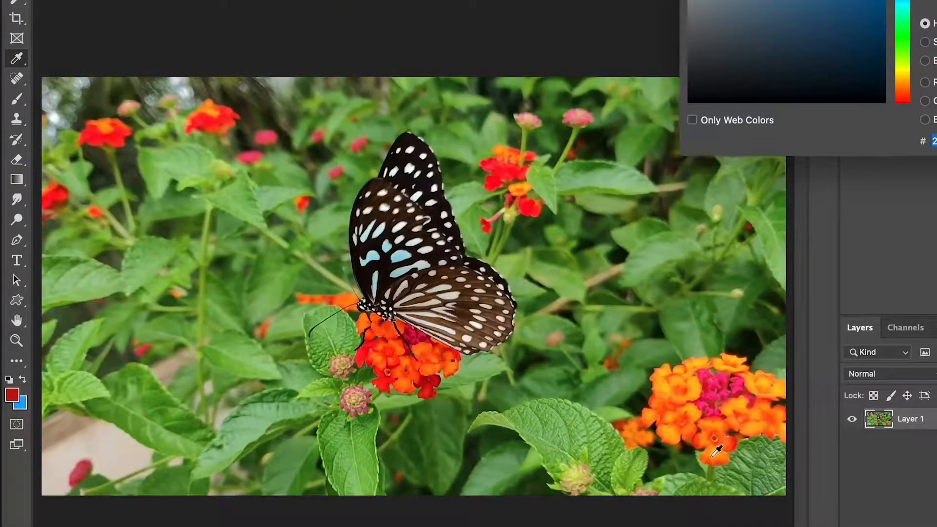
left_click(711, 456)
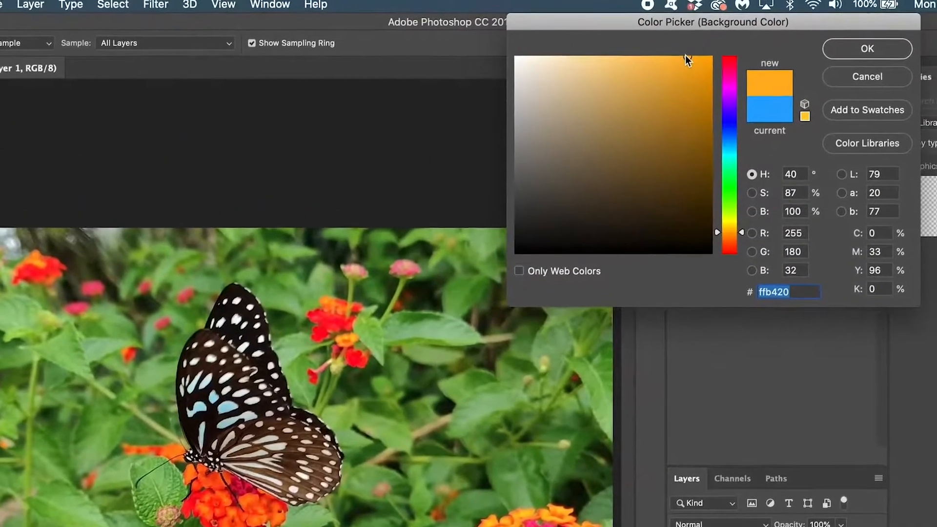
left_click_drag(684, 60, 644, 59)
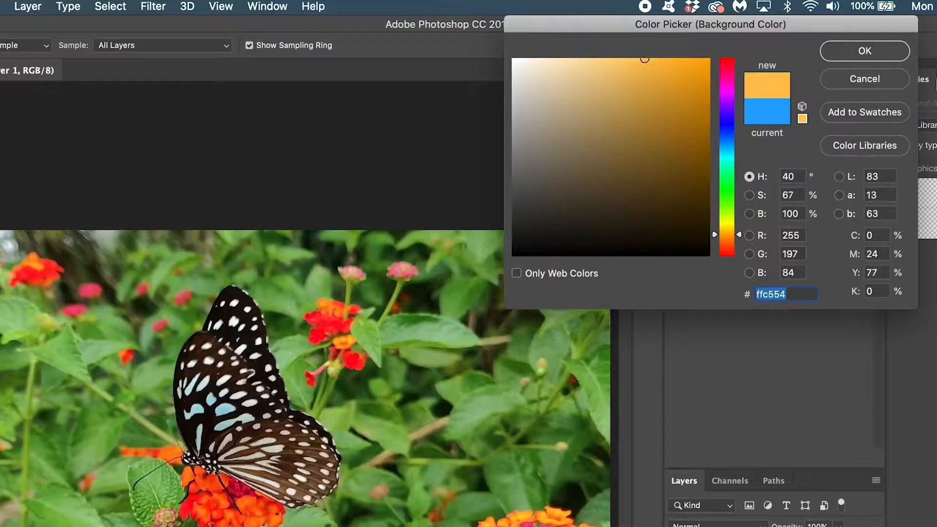
left_click(882, 55)
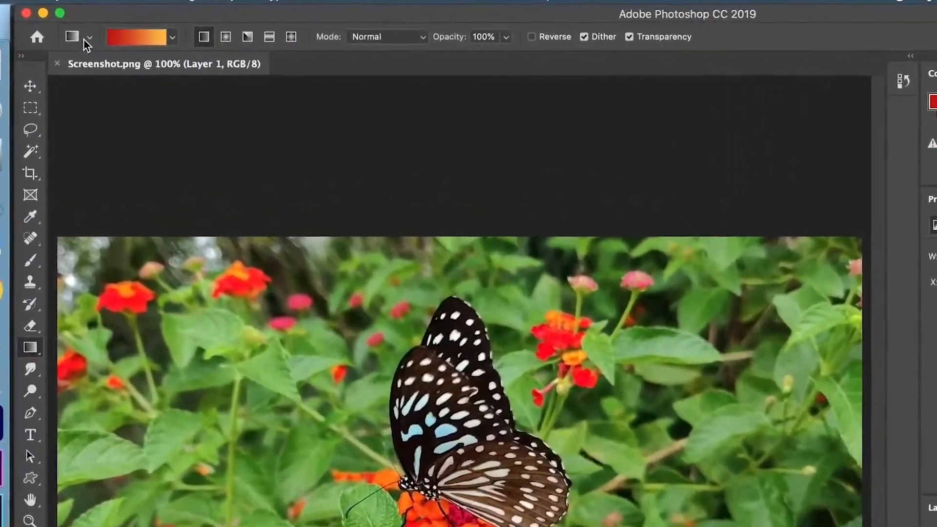
Accept the red-to-orange foreground-to-background gradient with its midpoint at 50% and add a new layer above the butterfly image
left_click(119, 37)
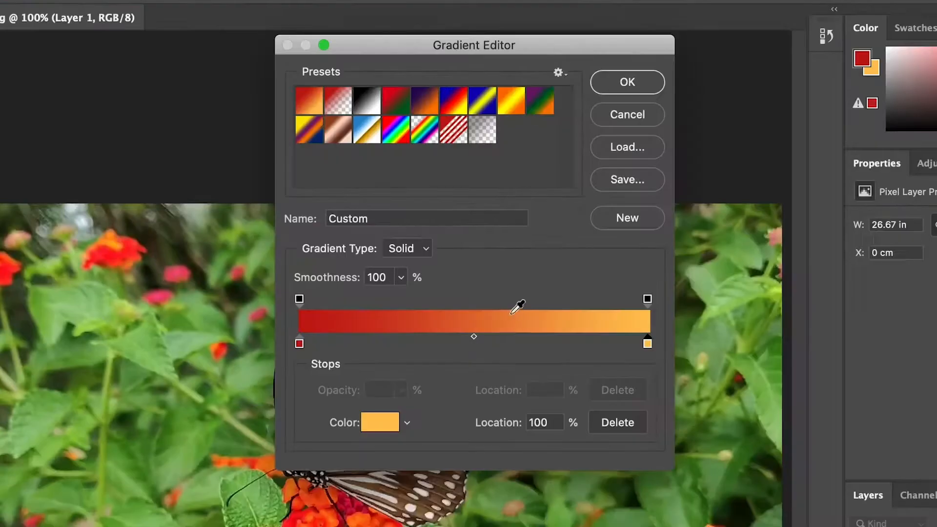
mouse_move(473, 336)
left_mouse_down()
mouse_move(410, 339)
mouse_move(525, 337)
mouse_move(374, 339)
mouse_move(487, 325)
mouse_move(473, 325)
left_mouse_up()
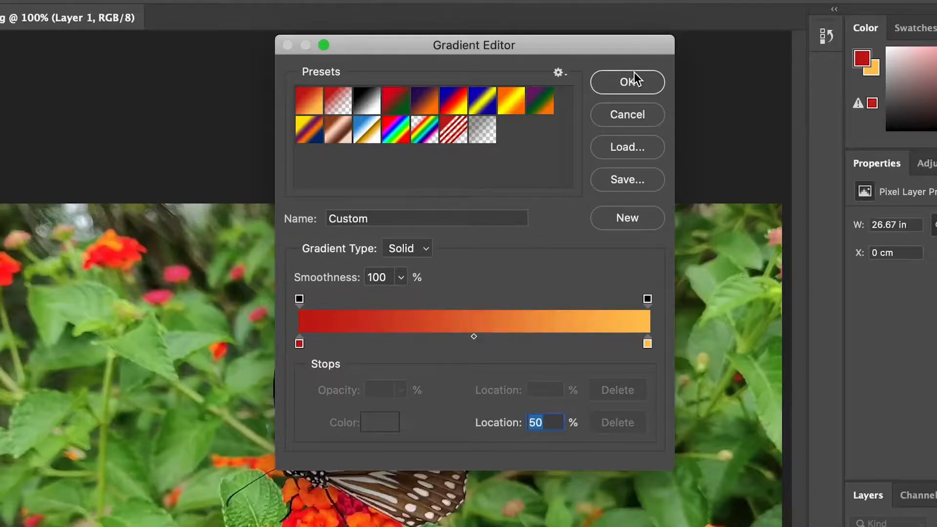
left_click(633, 82)
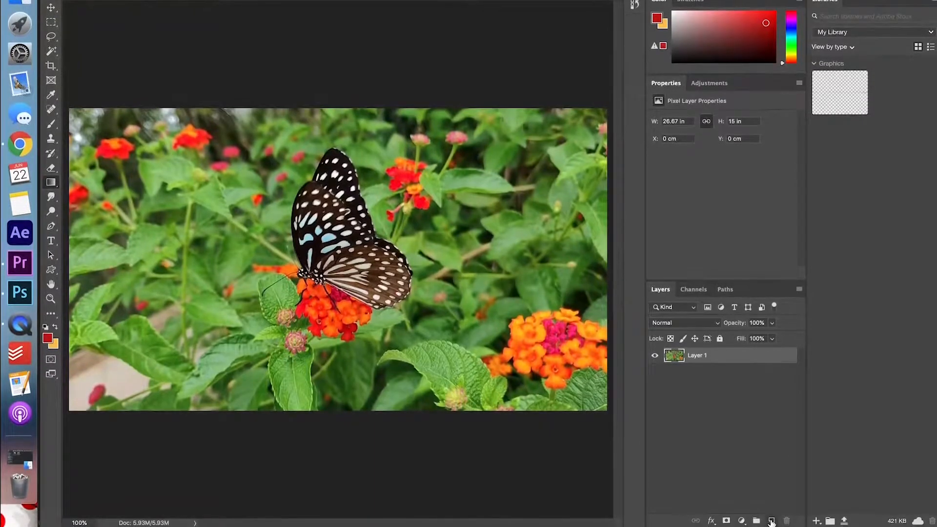
left_click(771, 521)
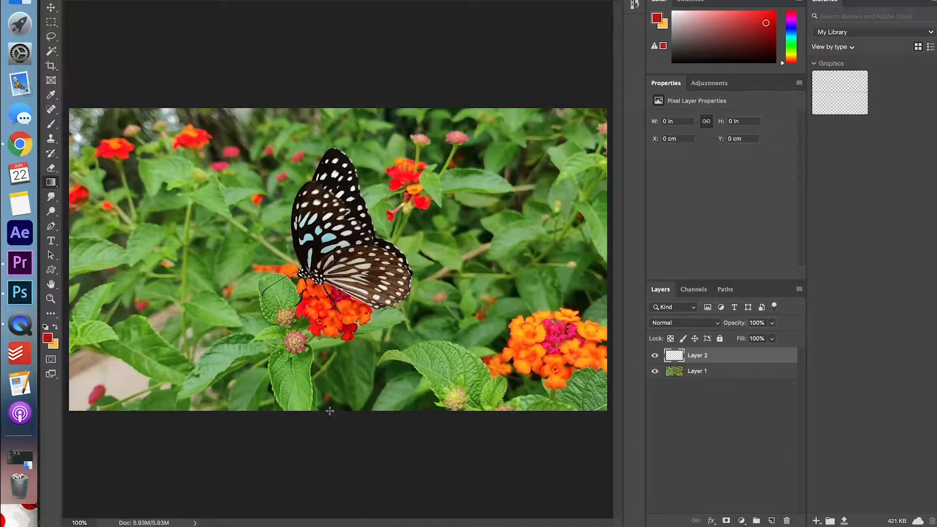
left_click_drag(330, 411, 328, 109)
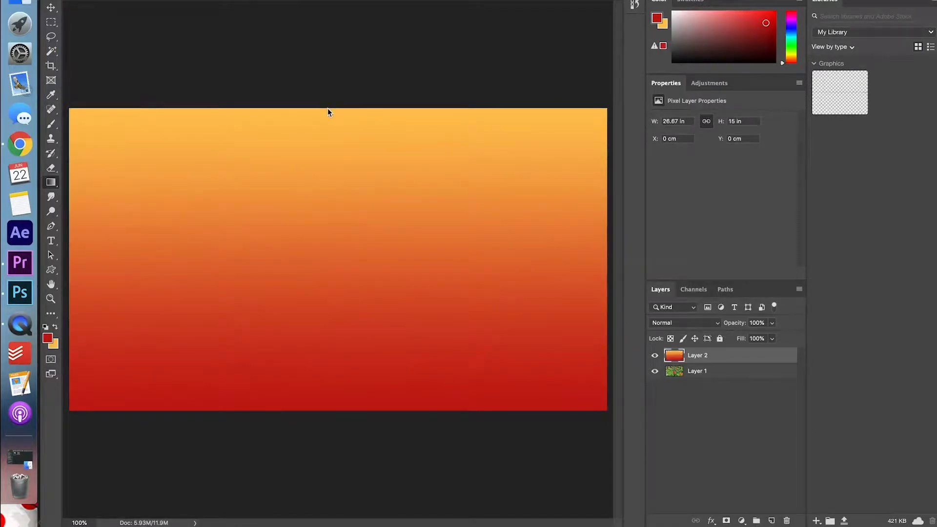
key("ctrl+z")
left_click_drag(69, 408, 607, 108)
key("ctrl+z")
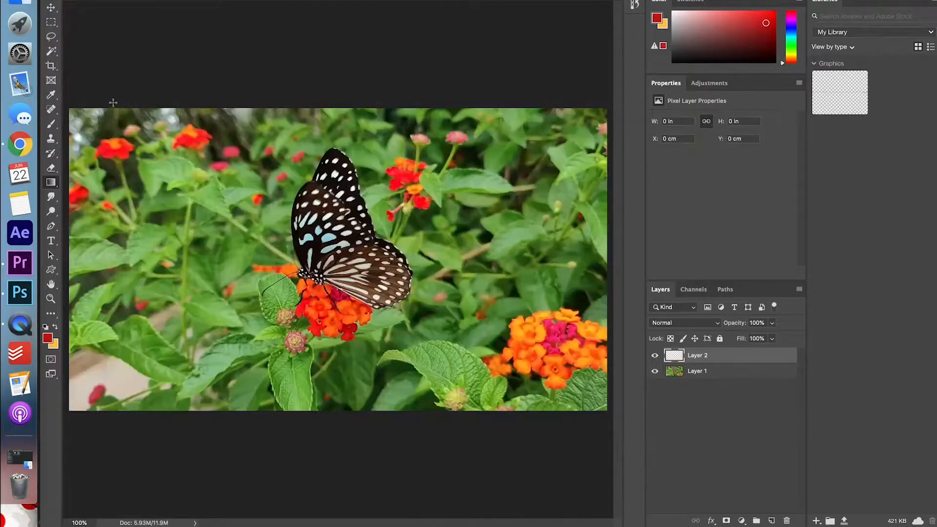
Fill the new layer with a vertical linear gradient running from red at the bottom to light orange at the top
left_click_drag(144, 92, 352, 63)
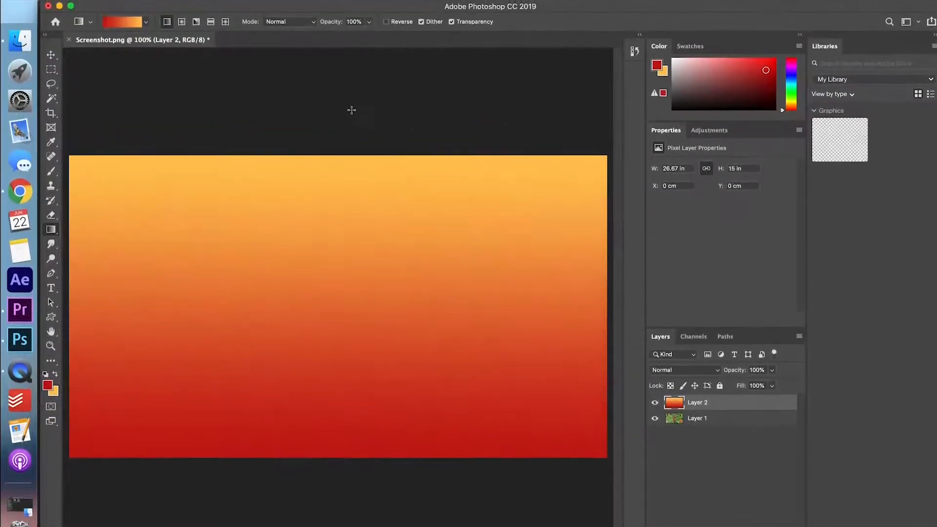
Save the gradient image to the Desktop as a PNG named Gradient, using the large file size option
left_click(105, 5)
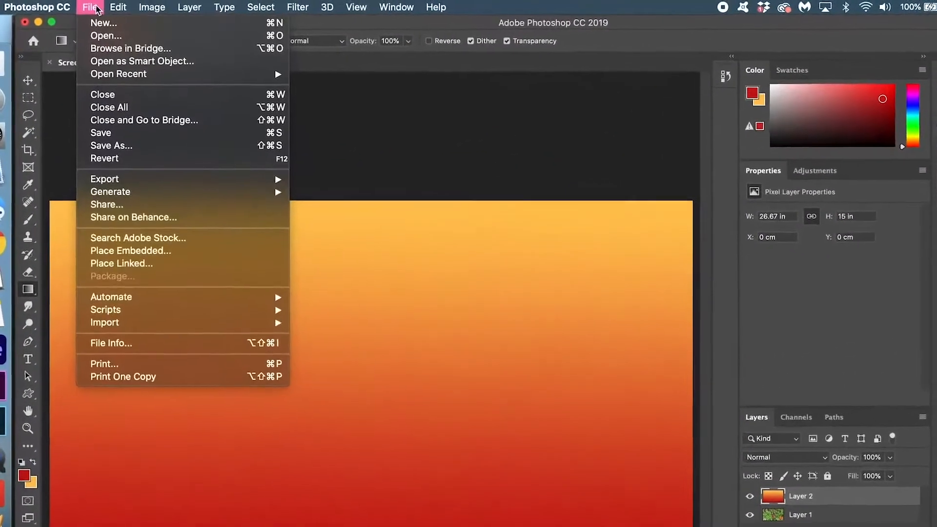
left_click(128, 145)
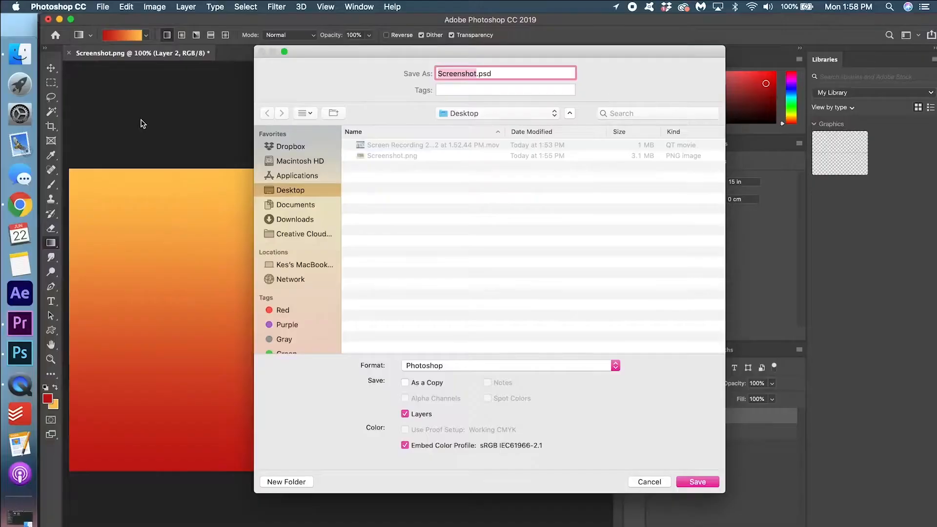
type("Gradient")
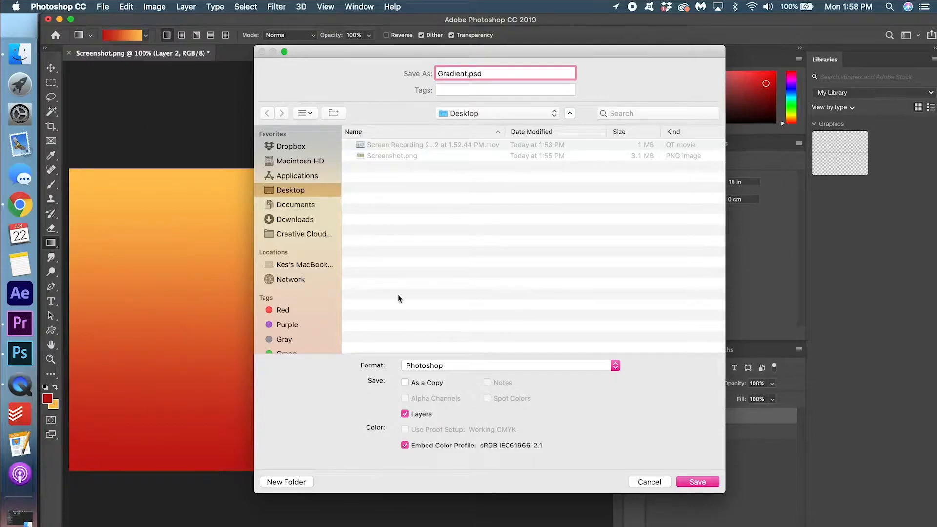
left_click(526, 371)
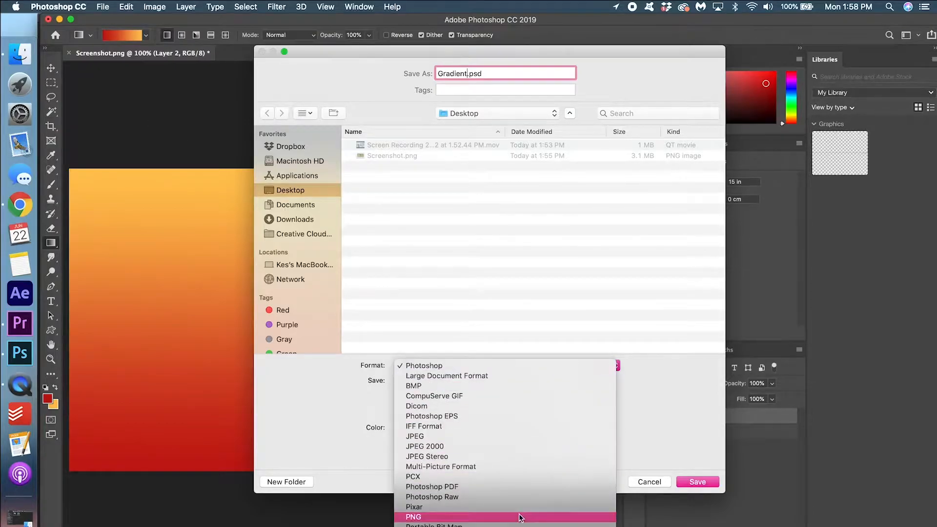
left_click(527, 514)
left_click(697, 483)
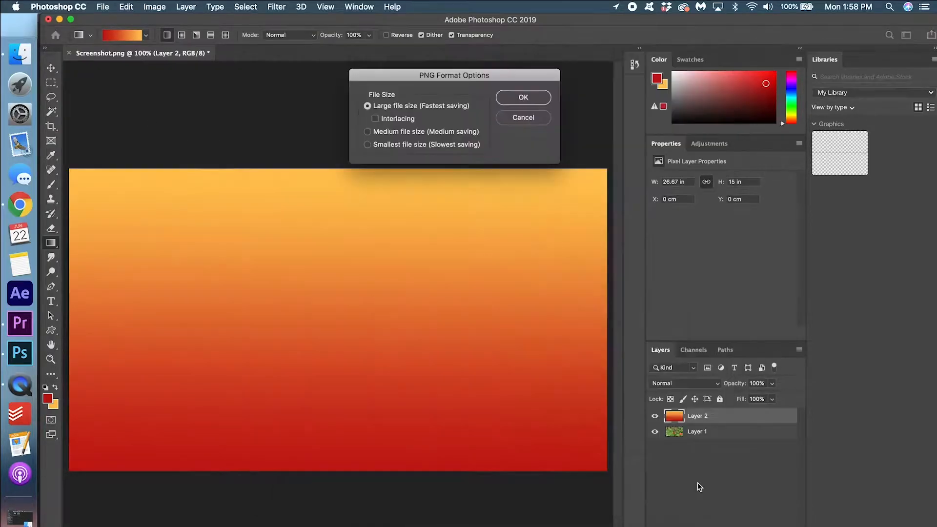
left_click(523, 97)
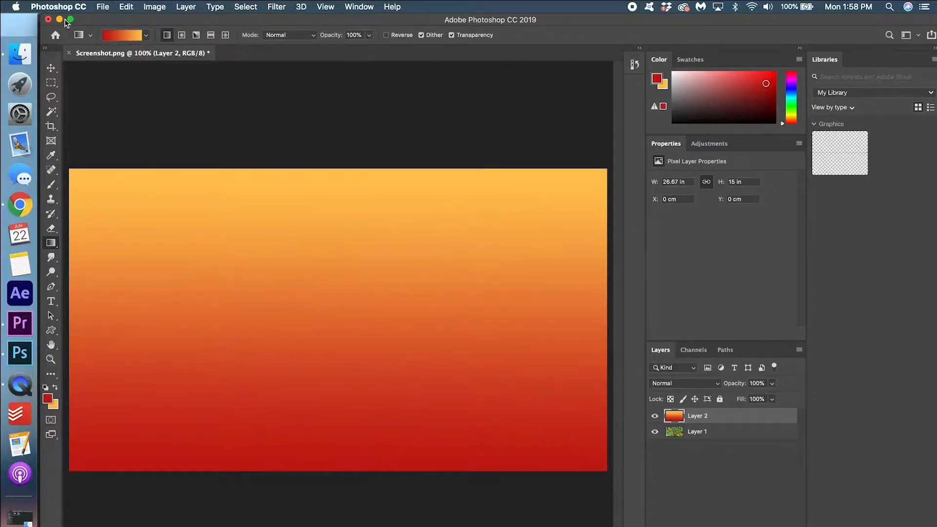
Close Photoshop's document without saving changes and import Gradient.png from the Desktop into the Premiere Pro project
left_click(48, 20)
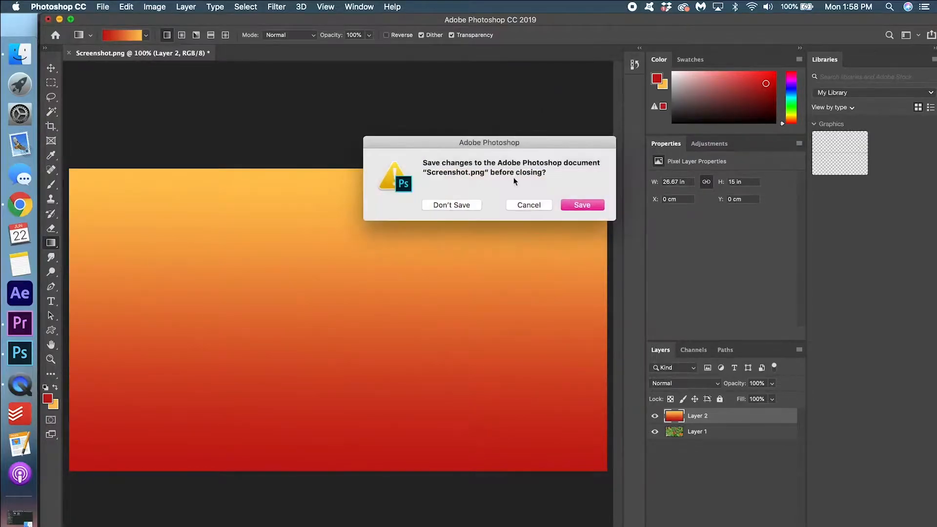
left_click(454, 204)
left_click(19, 54)
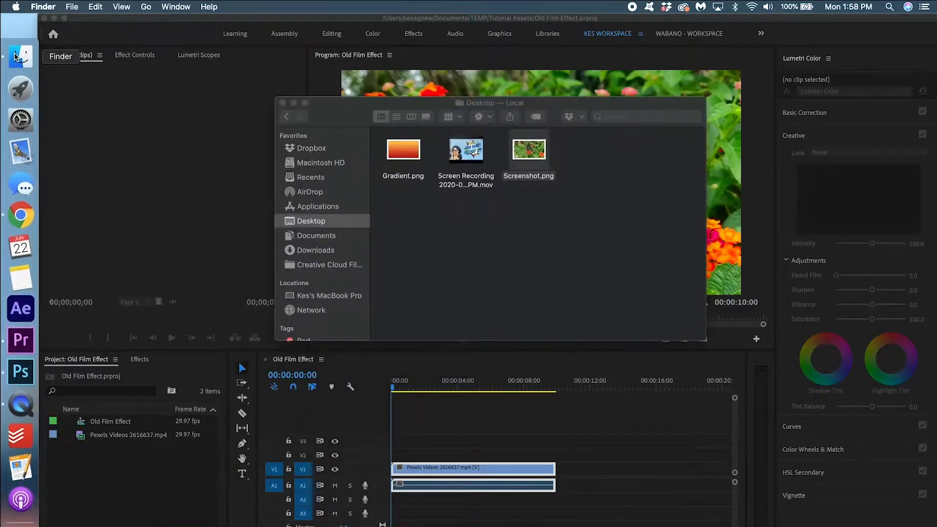
left_click_drag(414, 156, 140, 475)
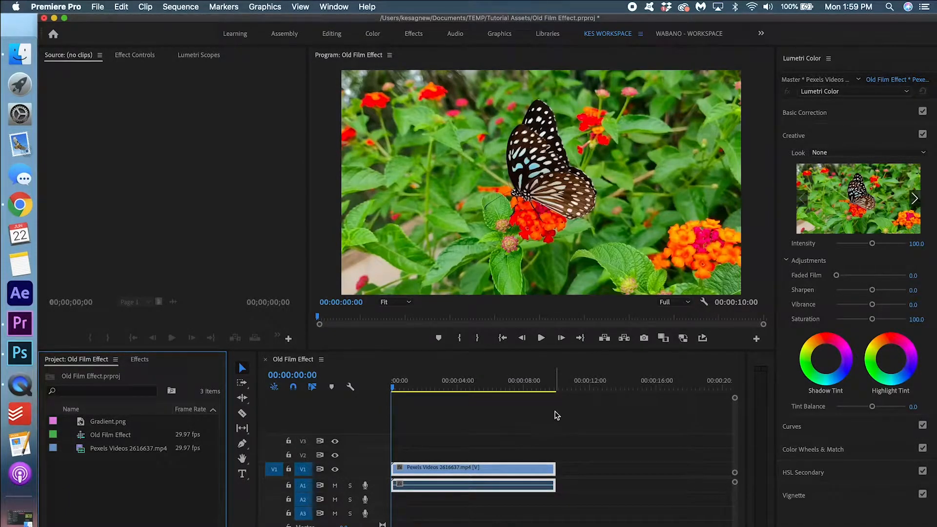
Increase the Faded Film amount in the Lumetri Color adjustments of the butterfly clip
left_click(556, 415)
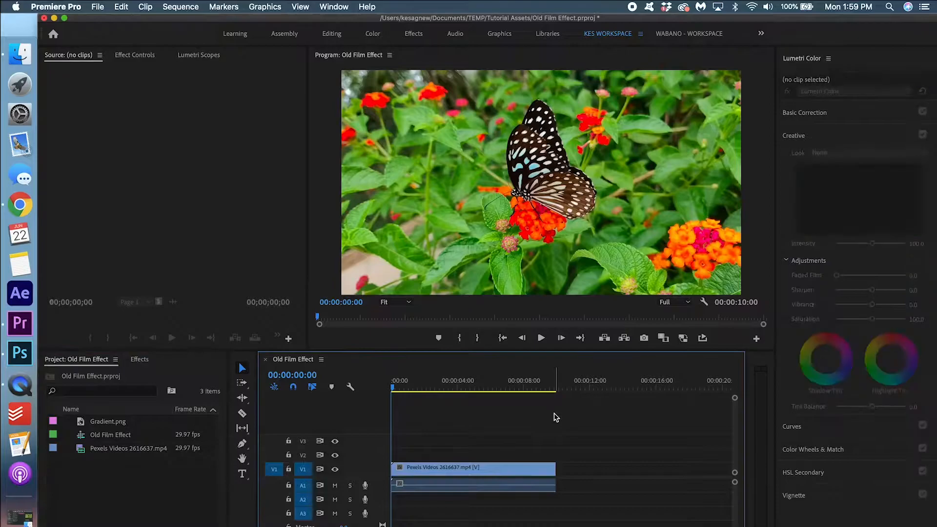
left_click(444, 469)
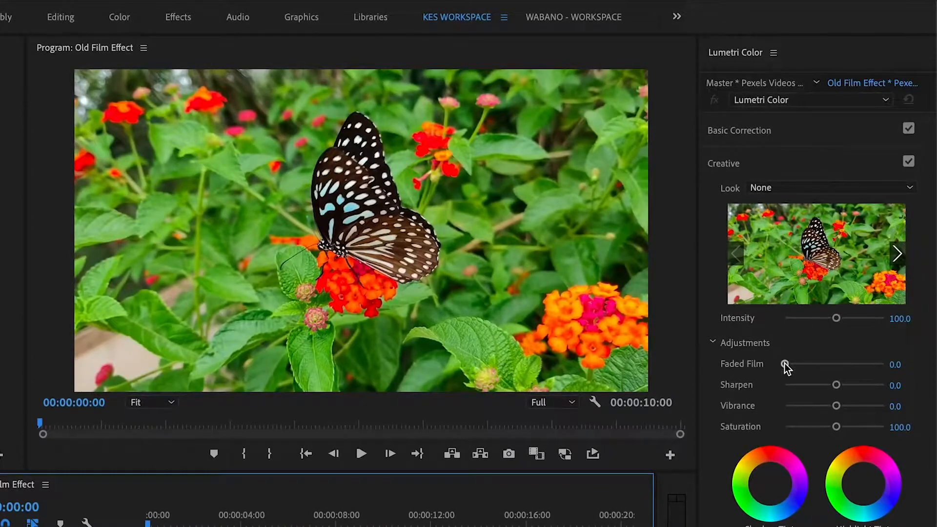
left_click_drag(784, 364, 865, 375)
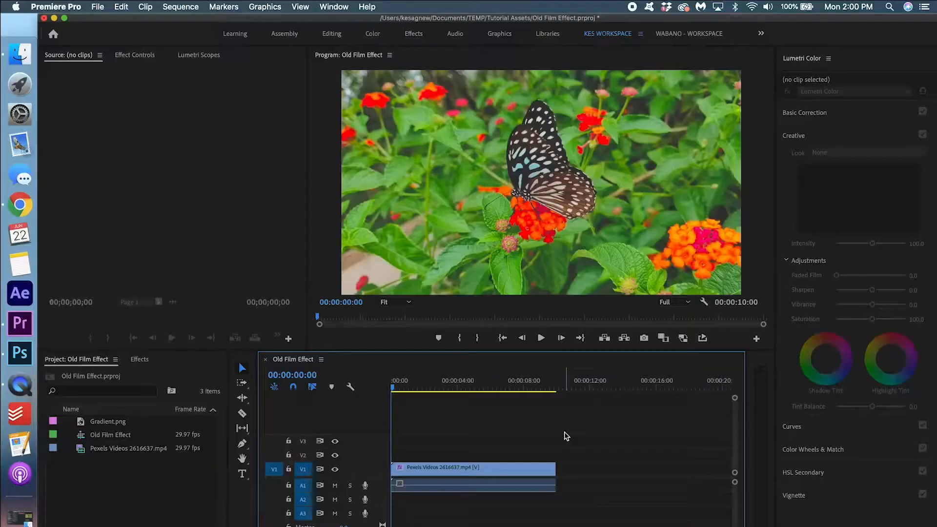
Place Gradient.png on track V2 over the full length of the butterfly clip and display its effect settings
left_click_drag(115, 424, 560, 452)
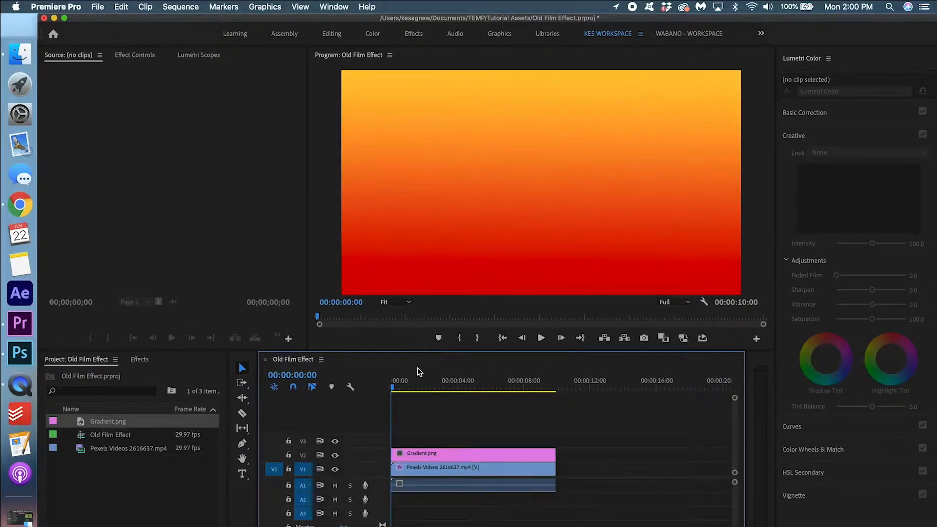
left_click(413, 457)
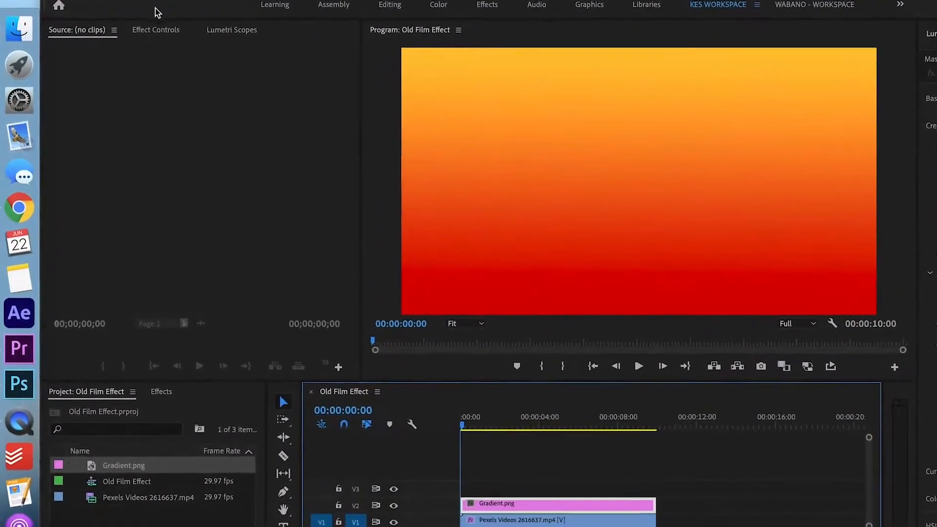
left_click(148, 38)
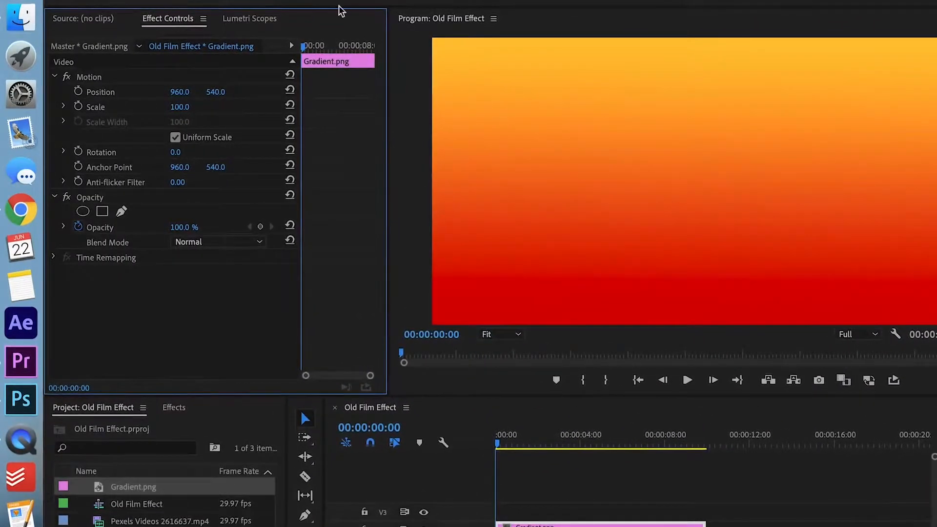
Set the gradient clip's blend mode to Vivid Light and its opacity to 34% with opacity keyframing turned off
left_click(211, 242)
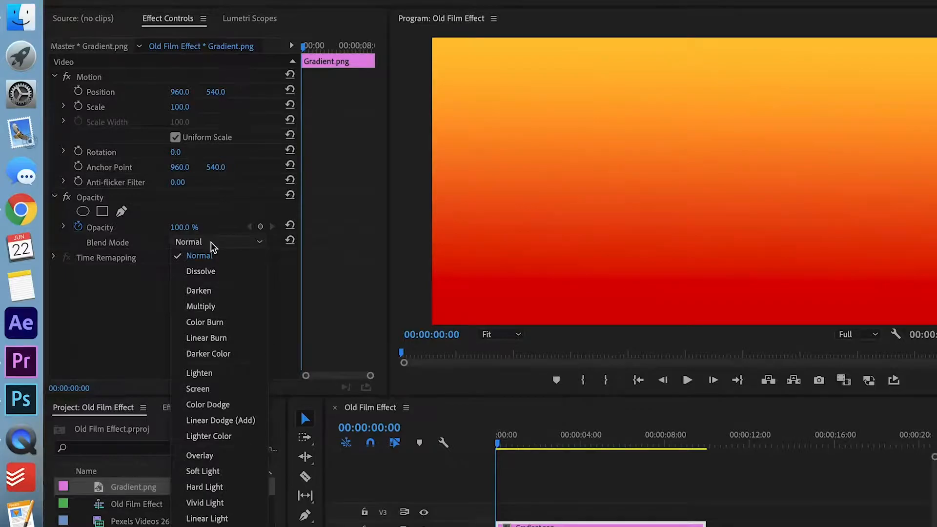
left_click(208, 503)
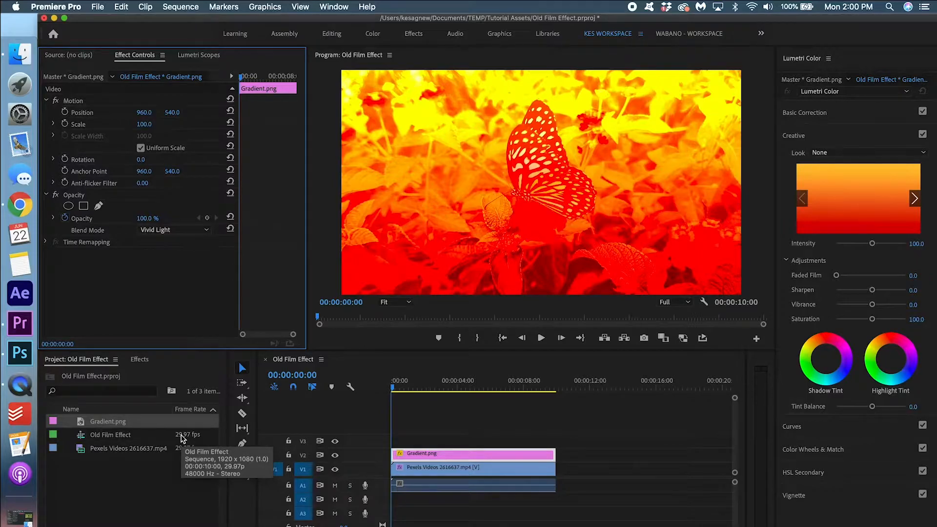
left_click(65, 218)
left_click_drag(147, 218, 113, 218)
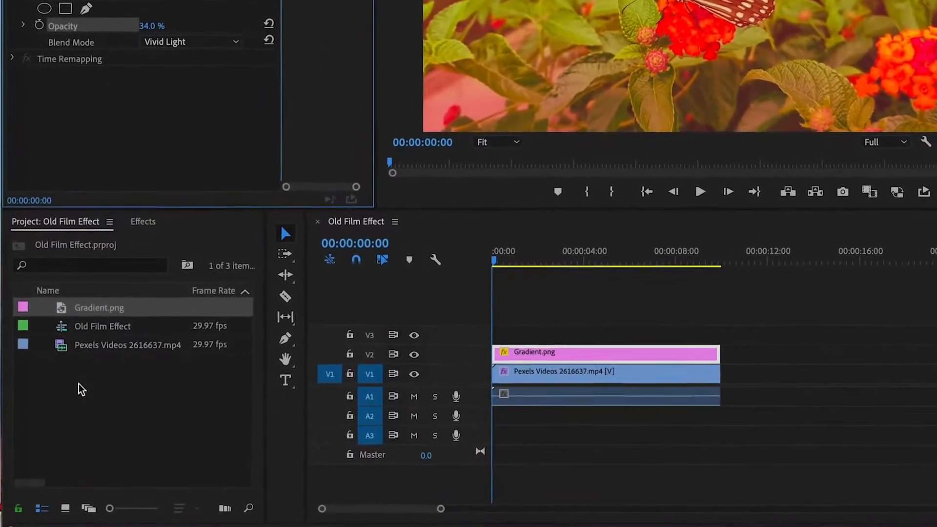
Create a 1920 x 1080 adjustment layer at 29.97 fps and place it on track V3 over the full length of the gradient clip
right_click(74, 383)
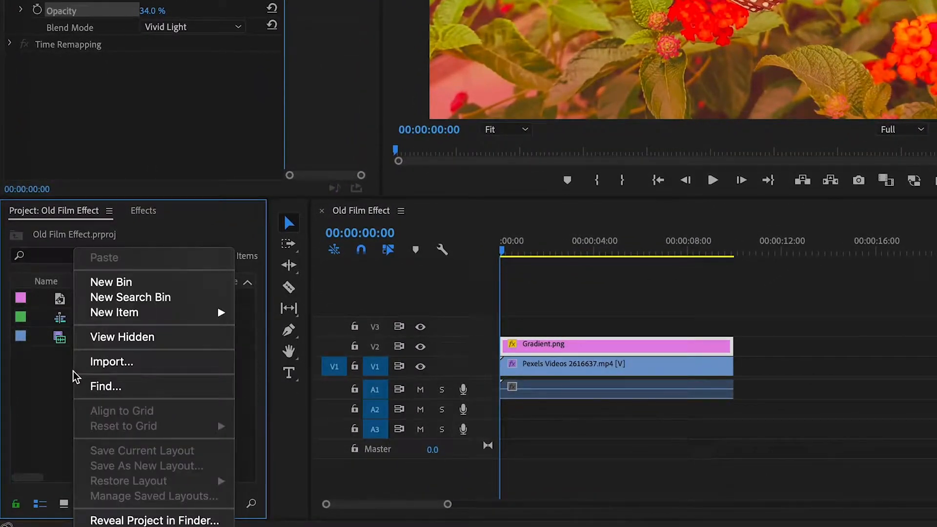
mouse_move(154, 317)
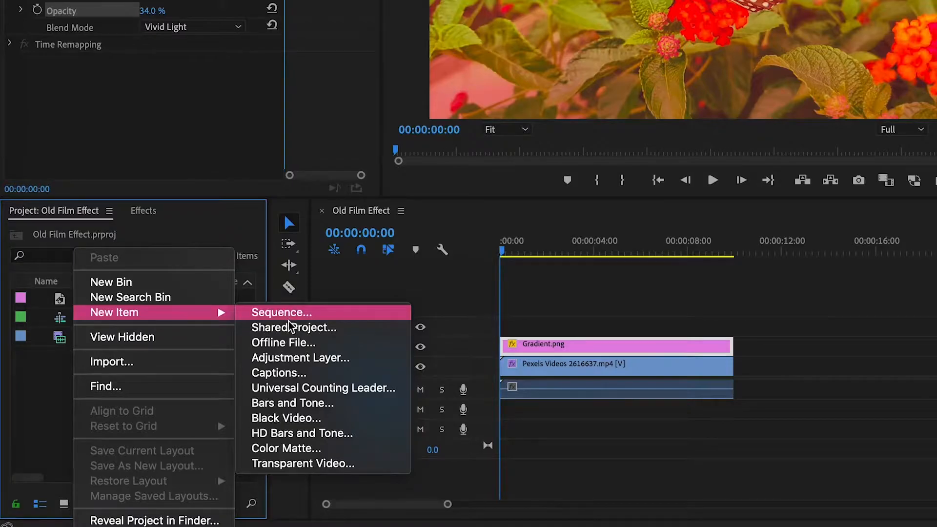
left_click(306, 359)
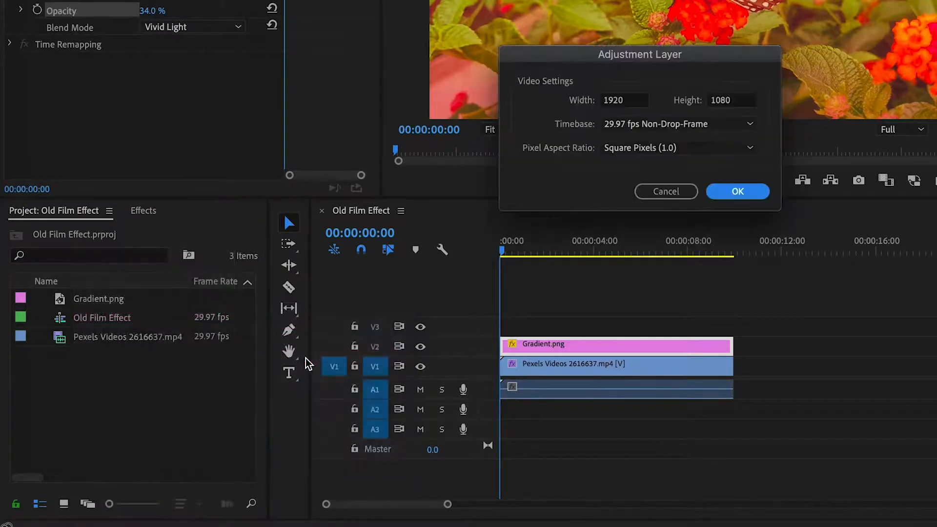
left_click(759, 192)
left_click_drag(123, 305, 502, 325)
left_click_drag(604, 326, 732, 326)
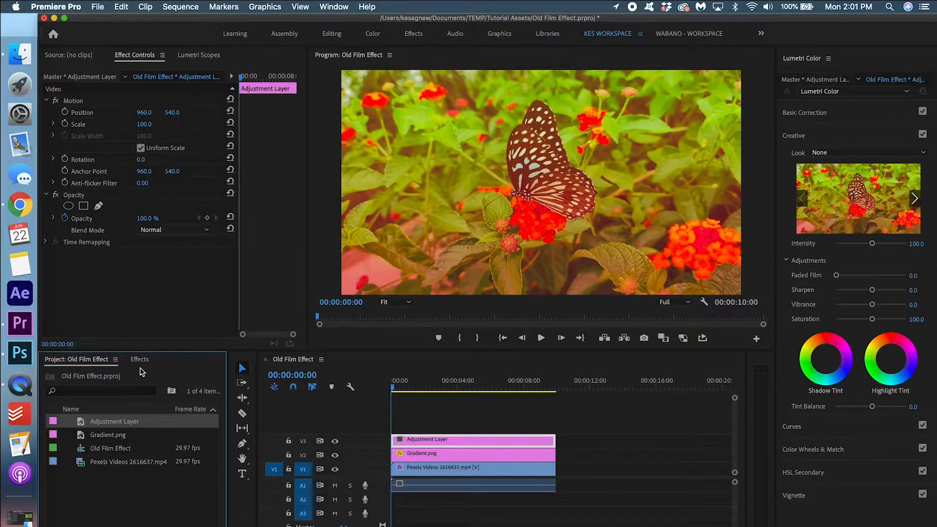
Apply the Noise video effect to the adjustment layer and set its Amount of Noise to 15%
left_click(140, 359)
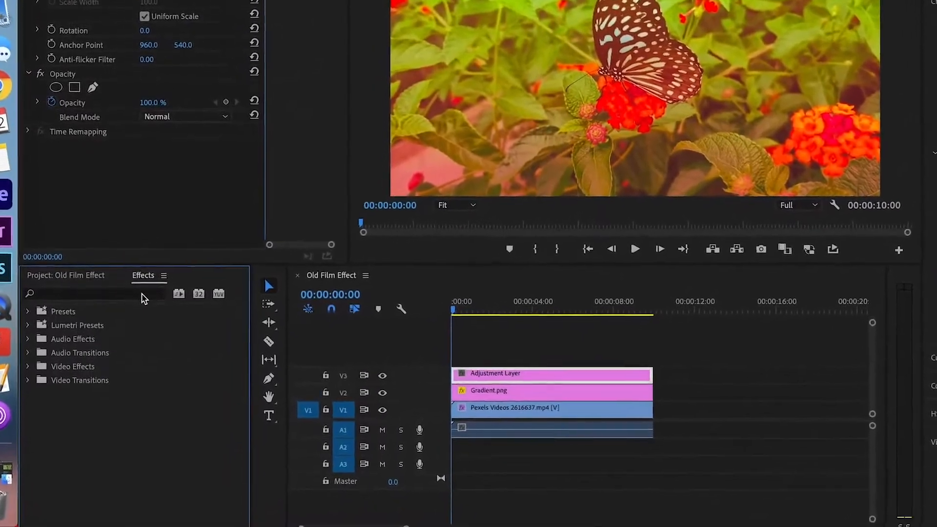
left_click(141, 357)
type("noise")
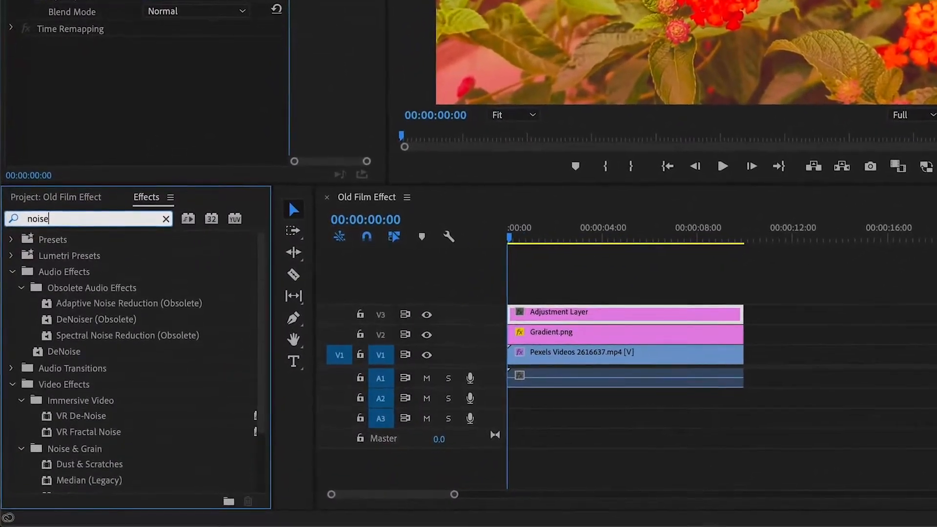
scroll(178, 394, "down", 1)
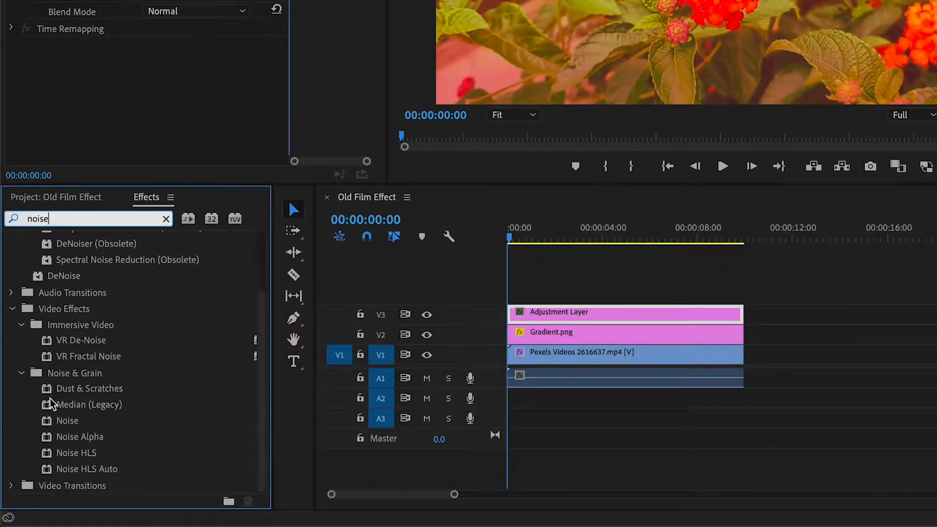
left_click(61, 422)
left_click_drag(62, 429, 537, 312)
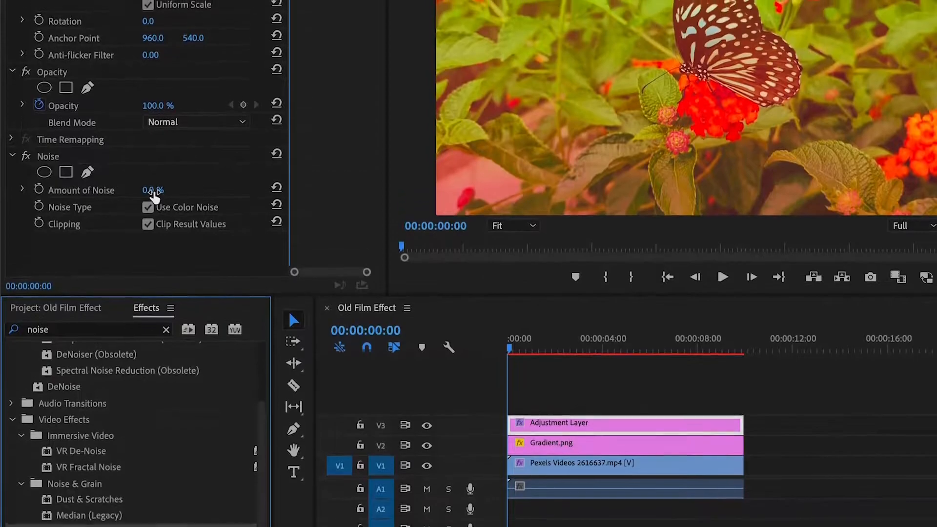
left_click_drag(155, 196, 239, 196)
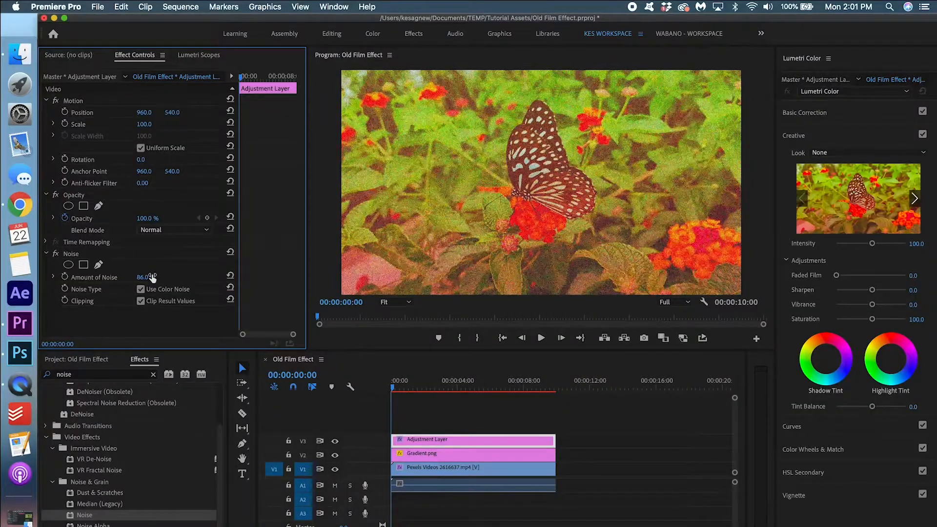
left_click_drag(142, 277, 110, 277)
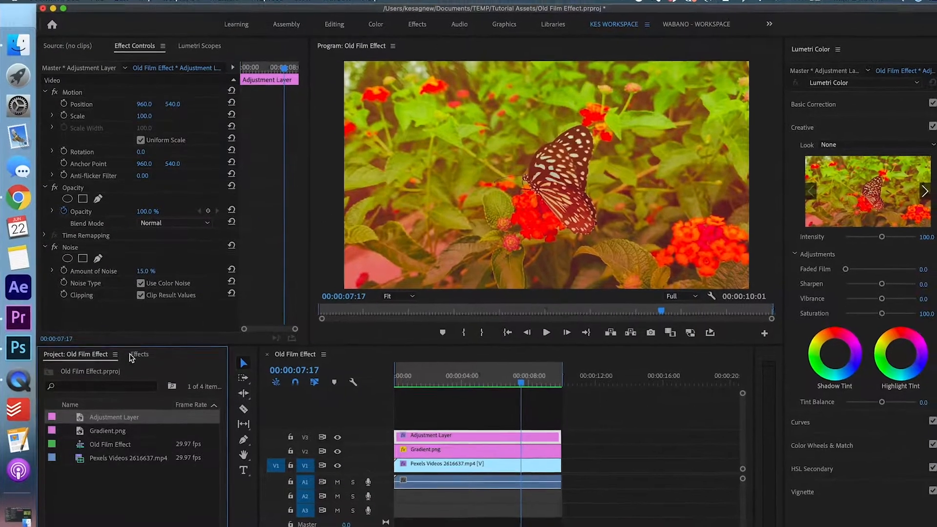
Search the effects for "crop" and apply the Crop effect to the adjustment layer
left_click(139, 359)
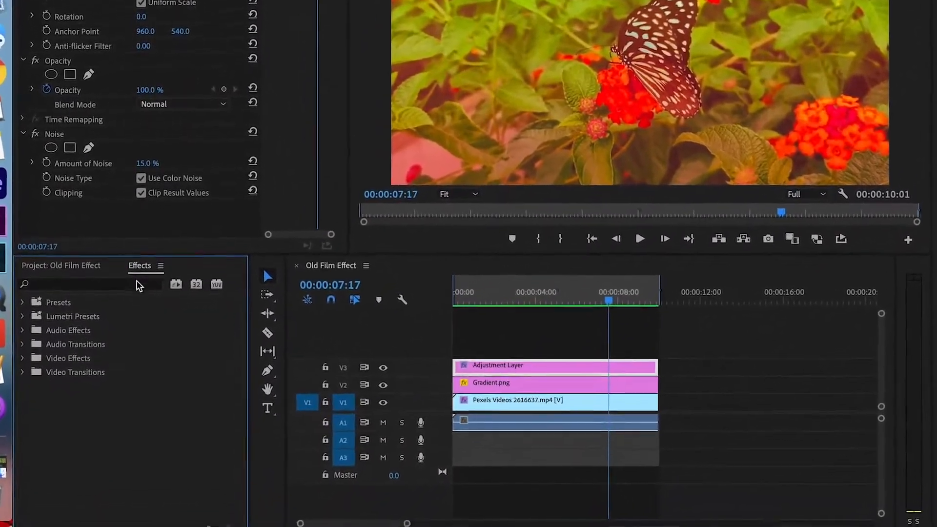
left_click(139, 284)
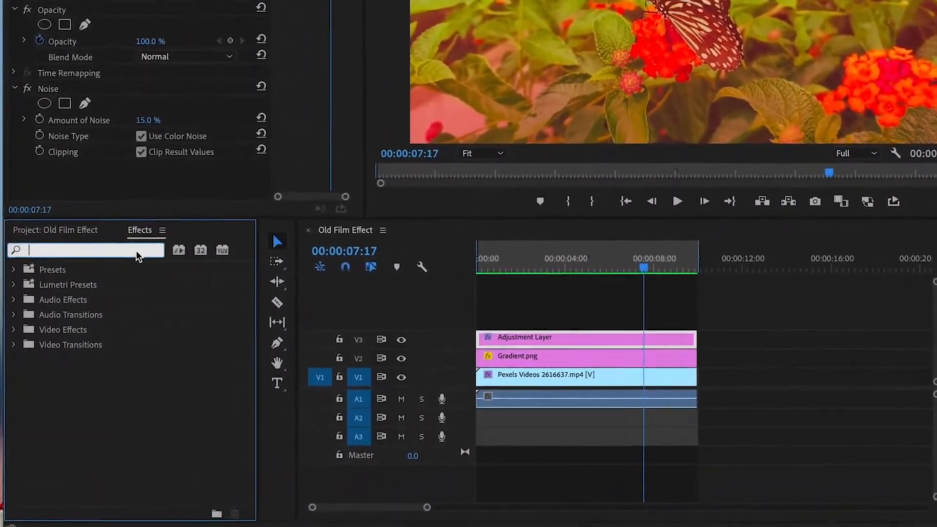
type("crop")
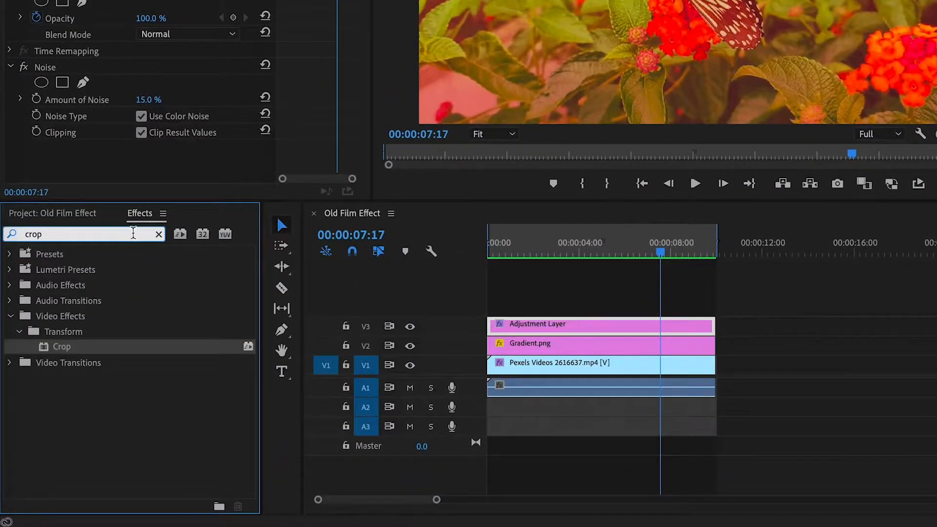
left_click_drag(71, 345, 601, 324)
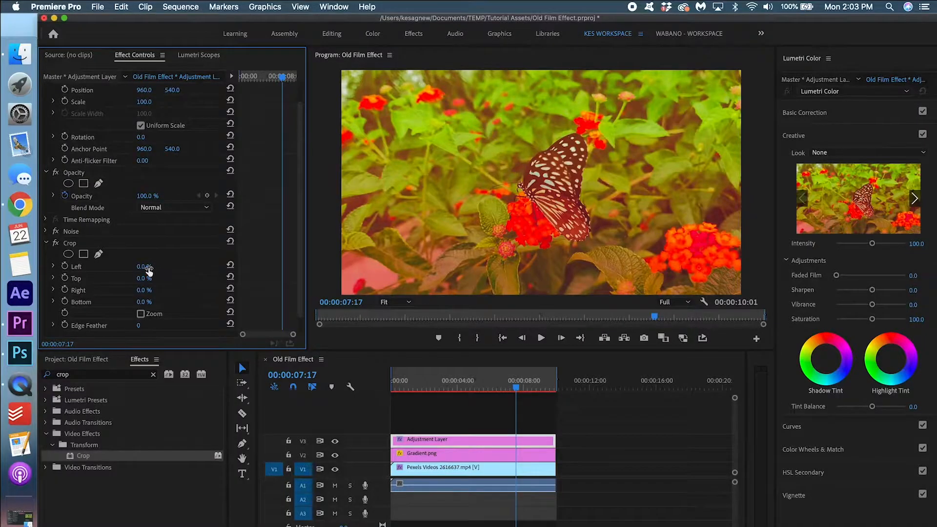
Set the Crop effect's Left and Right values to 14% each and collapse its settings
left_click(145, 267)
type("14")
key("Return")
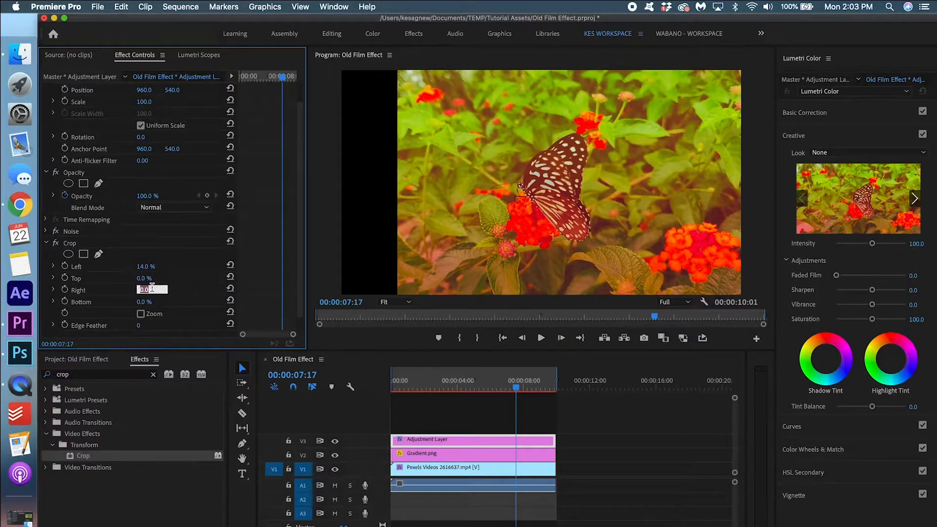
key("Return")
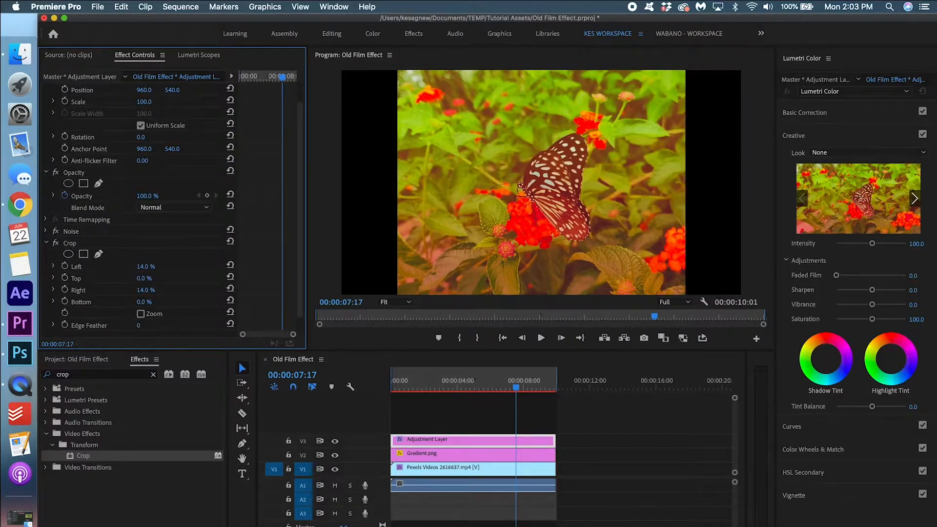
left_click(47, 242)
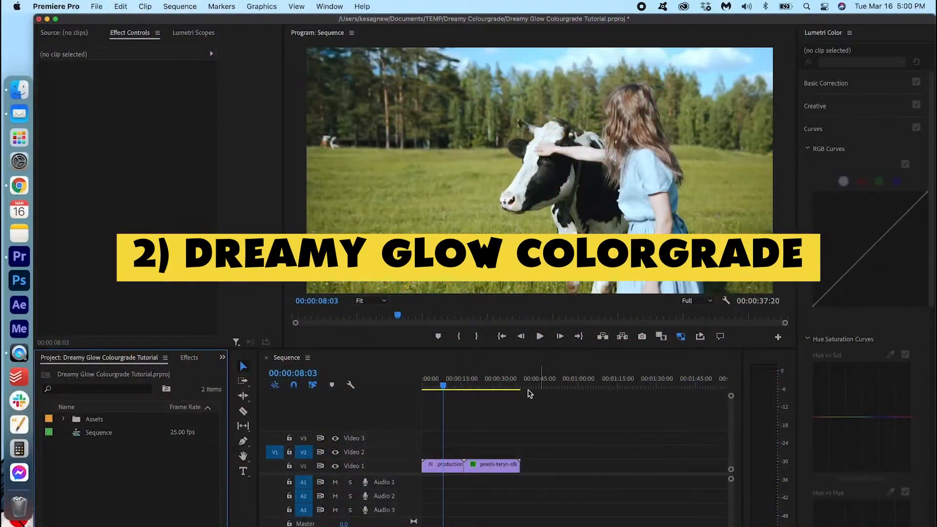
Compare the cow clip with and without its Lumetri Color effect, leaving the effect enabled
left_click(447, 385)
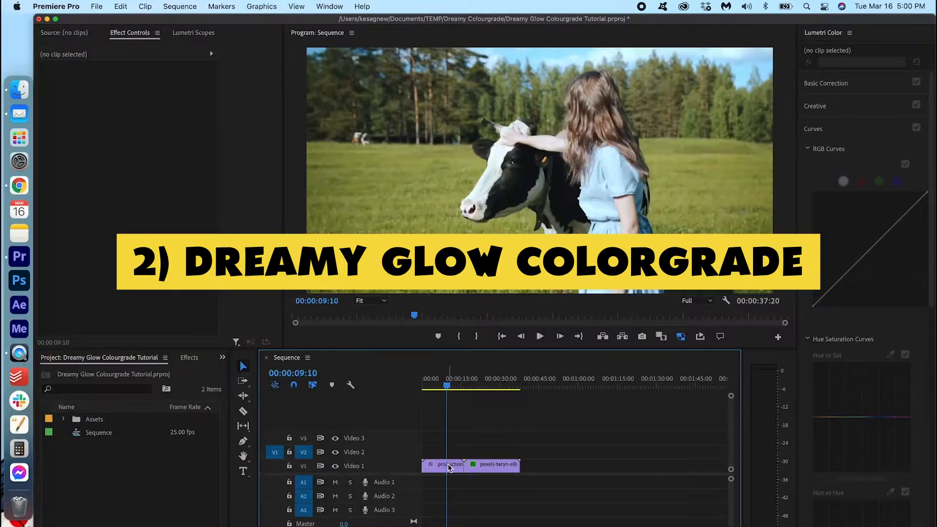
left_click(447, 463)
left_click(51, 230)
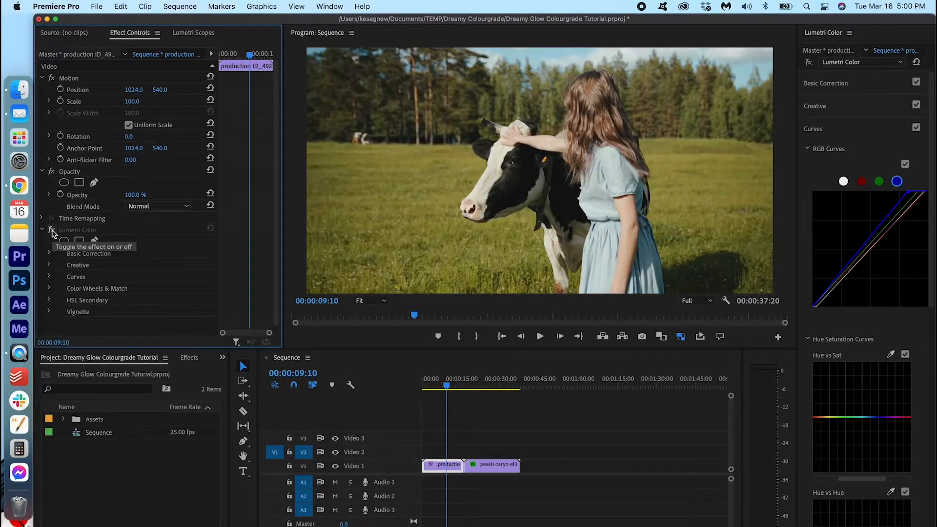
left_click(51, 230)
Compare the seagull clip with and without its Lumetri Color effect, leaving the effect enabled and the clip deselected
left_click(491, 386)
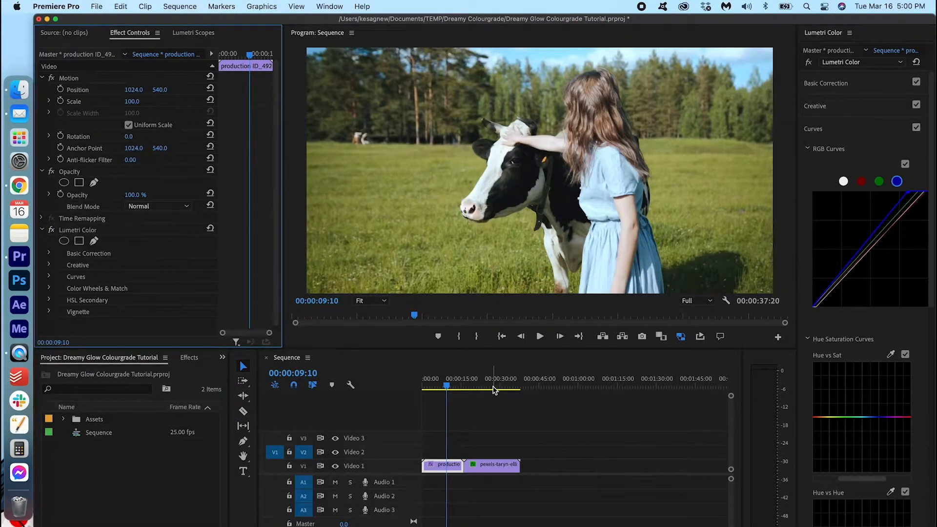
left_click(497, 464)
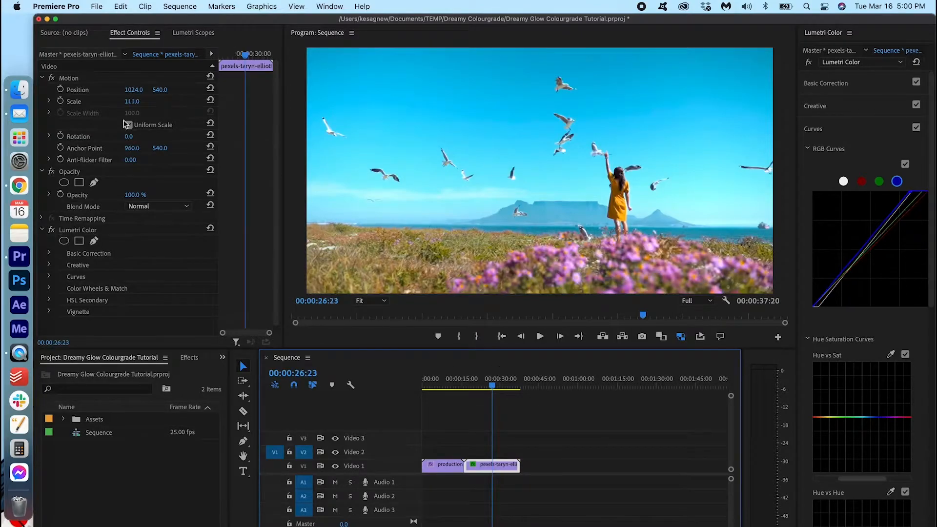
left_click(51, 231)
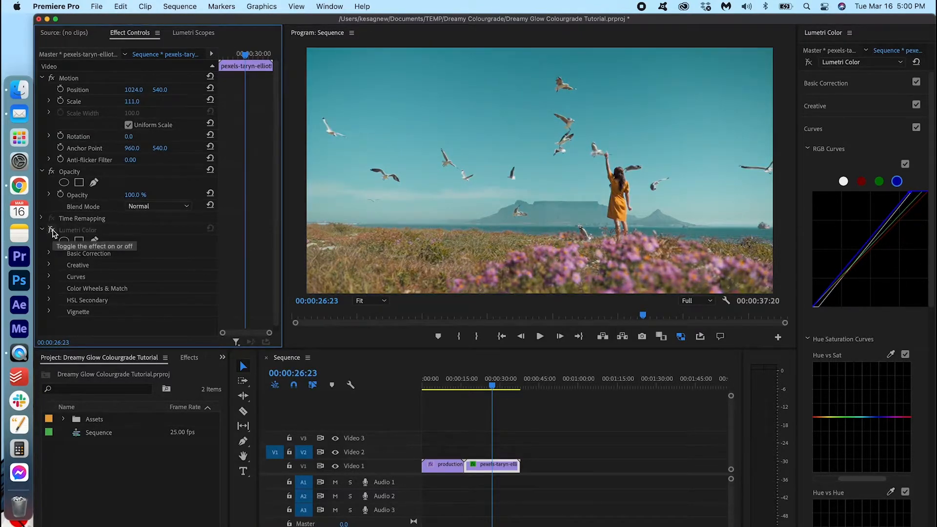
left_click(51, 230)
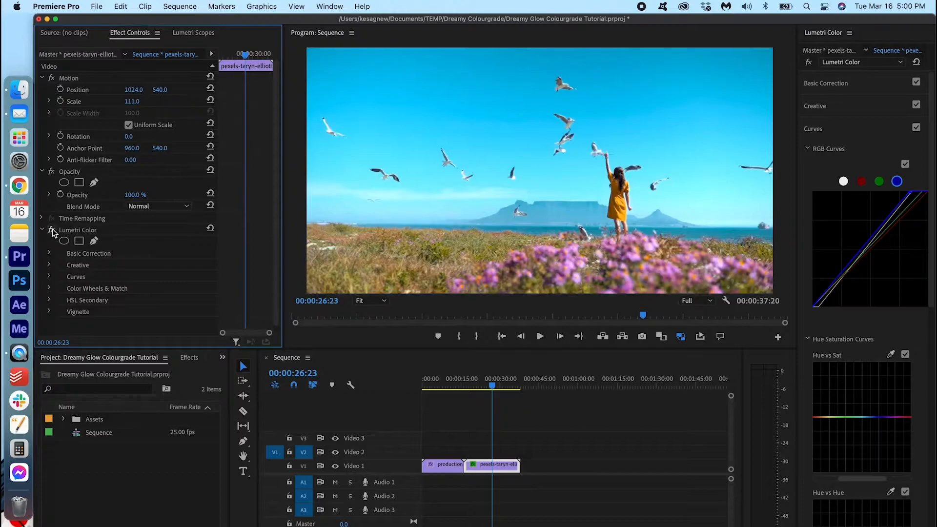
left_click(525, 428)
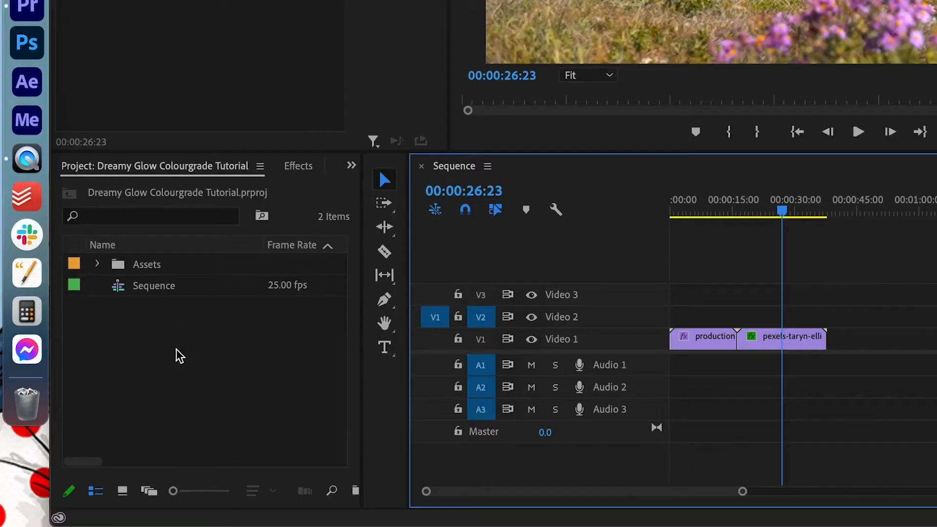
Create a new 2048 x 1080 adjustment layer at 25 fps with square pixels in the Dreamy Glow project
right_click(195, 347)
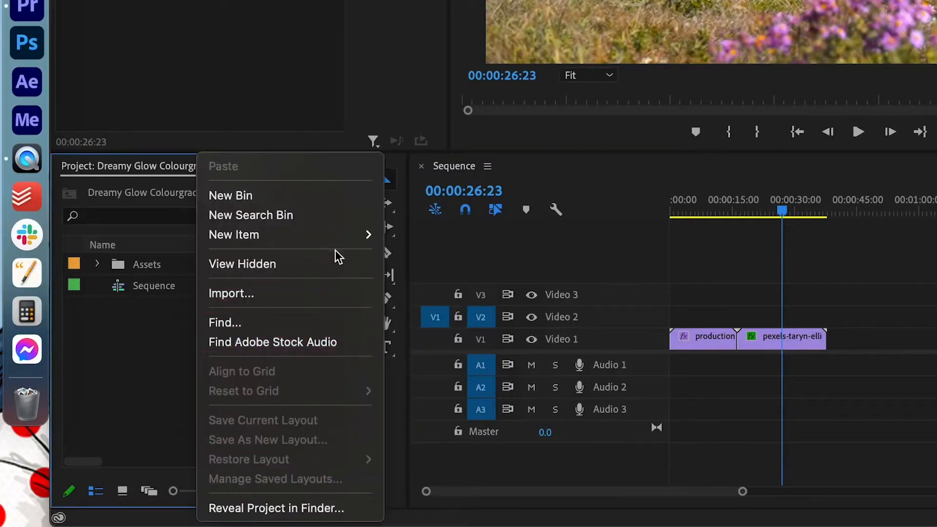
mouse_move(335, 239)
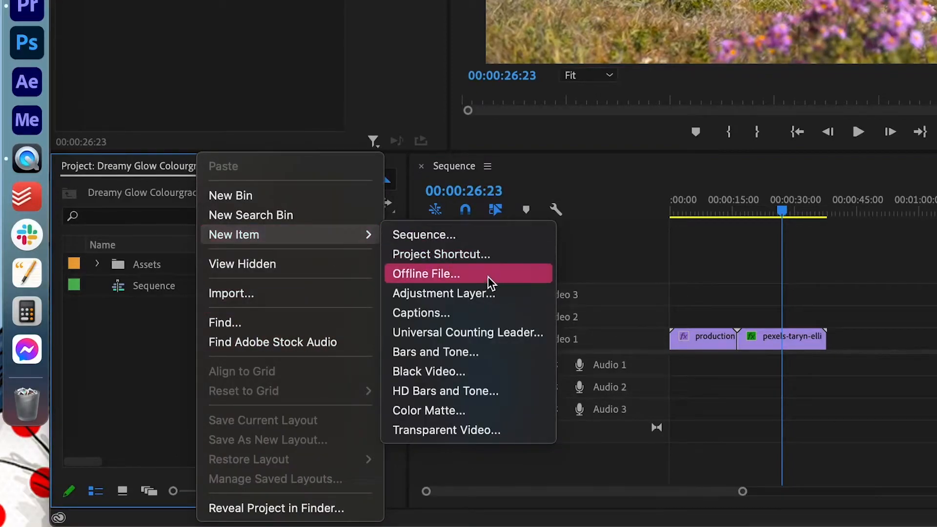
left_click(502, 293)
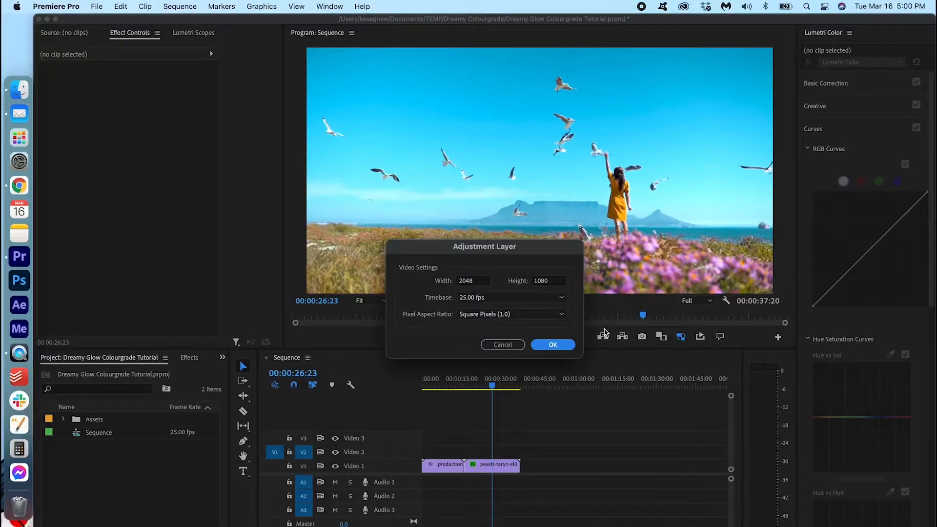
left_click(554, 345)
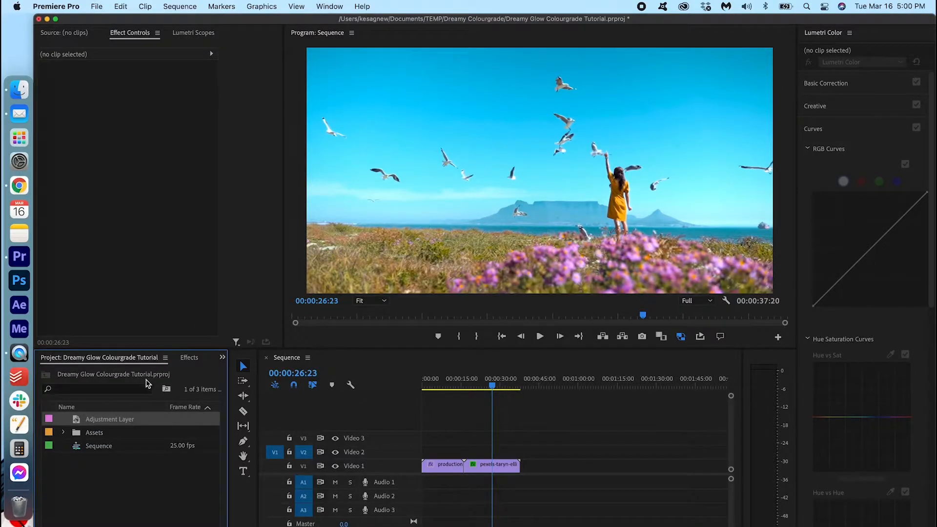
Place the adjustment layer at the start of track V2 and extend it to the end of the first clip, production ID_4928667.mp4
left_click_drag(122, 423, 416, 455)
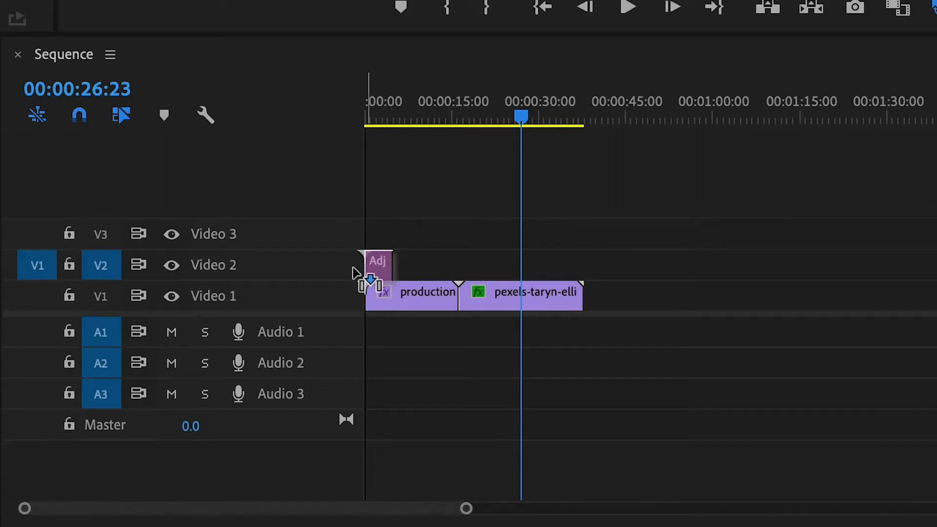
left_click_drag(355, 272, 356, 268)
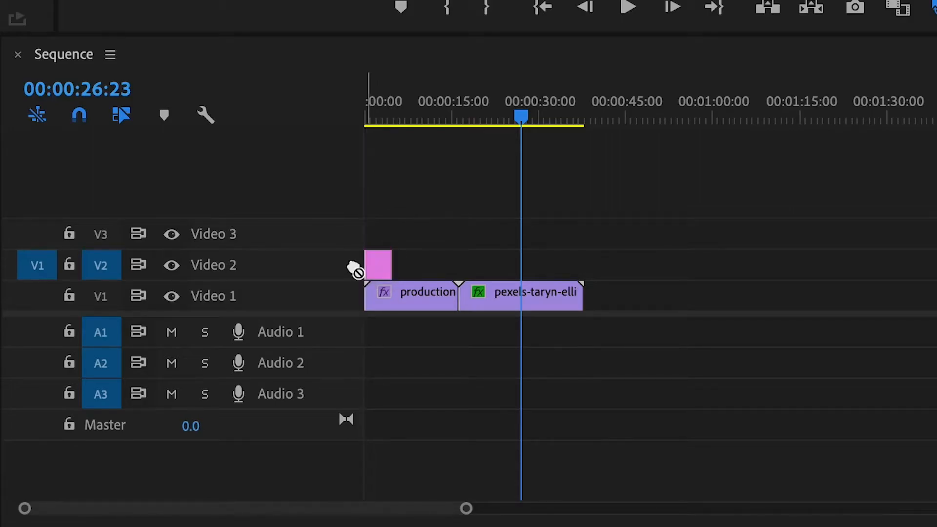
key("backslash")
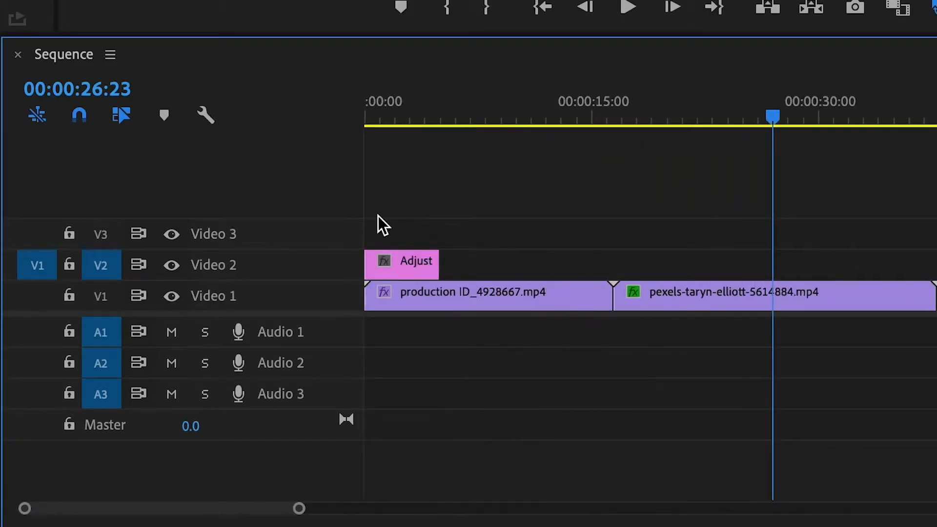
left_click_drag(437, 265, 603, 265)
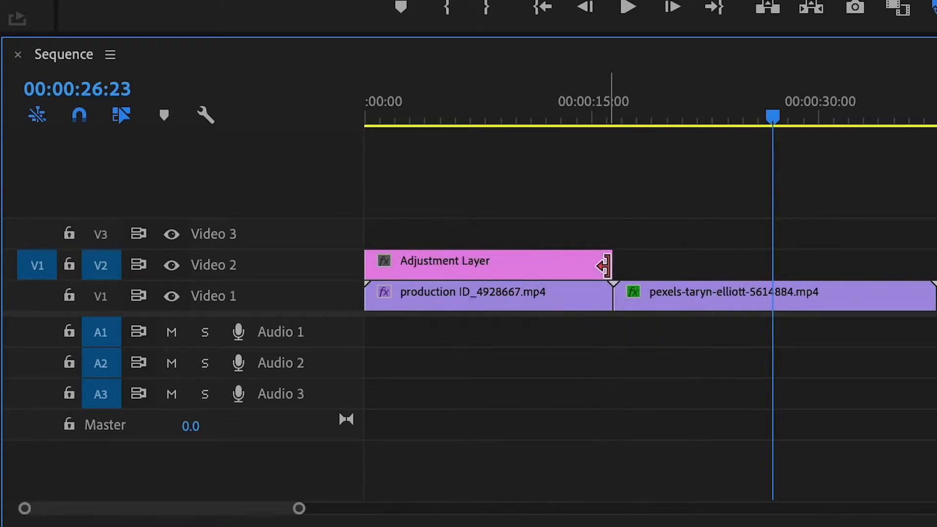
Apply the Gaussian Blur video effect to the adjustment layer above production ID_4928667.mp4
left_click(482, 120)
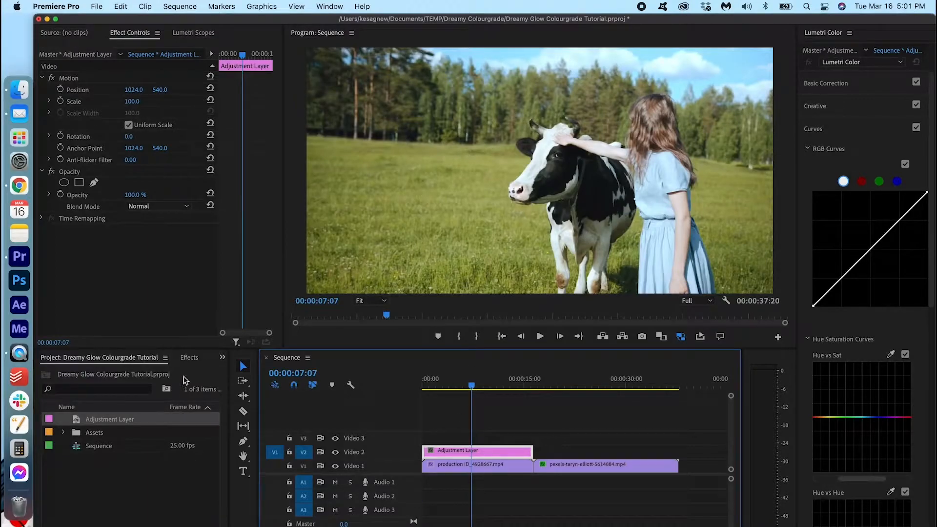
left_click(188, 357)
left_click(135, 372)
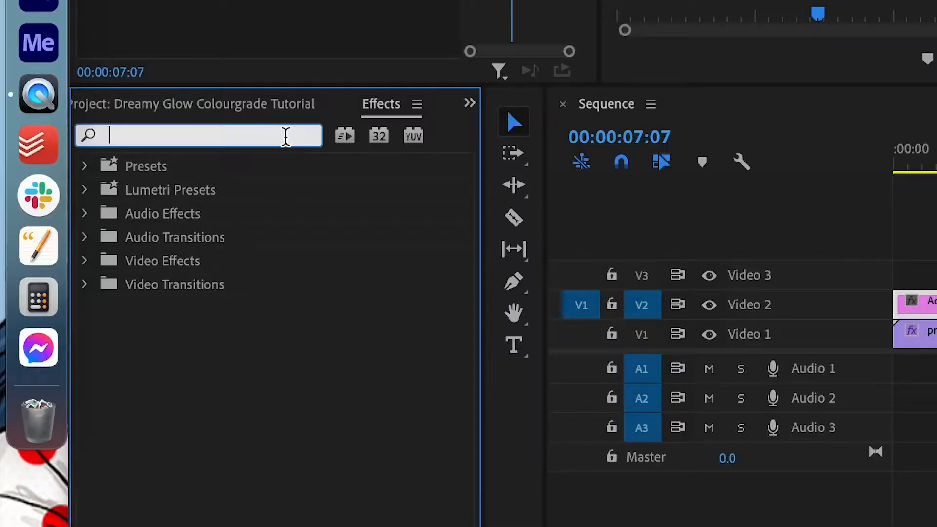
type("gauss")
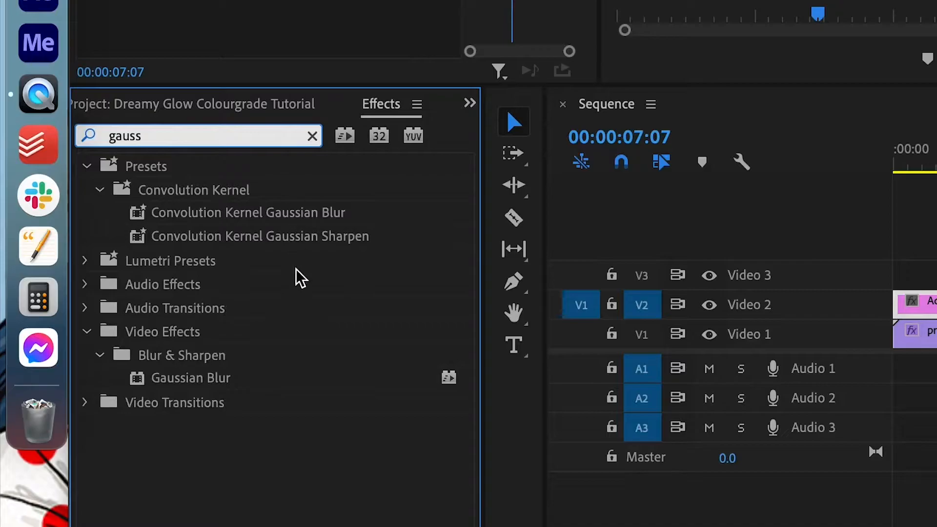
left_click(268, 386)
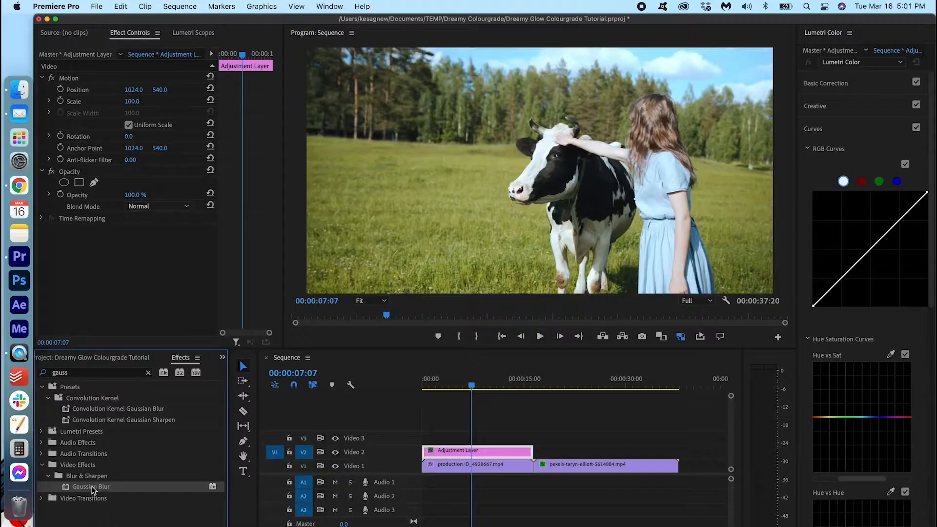
left_click_drag(93, 490, 464, 452)
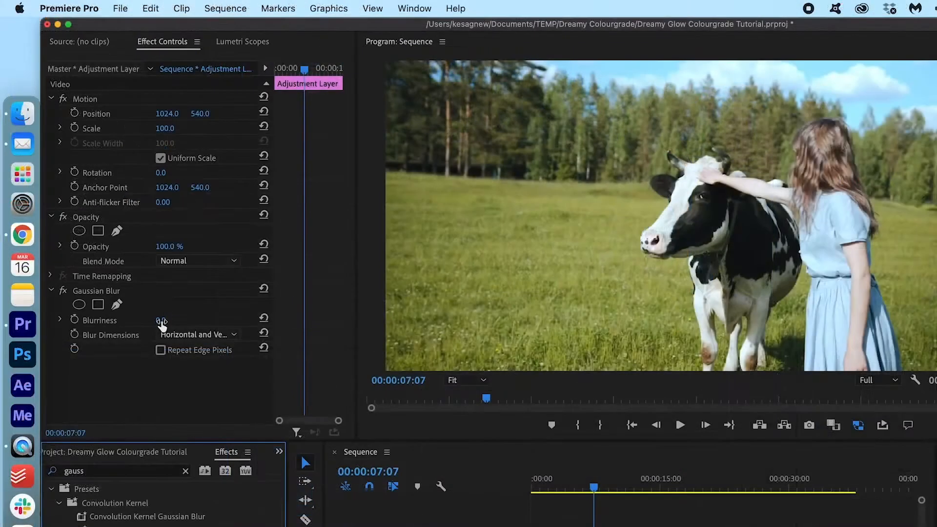
Set the Gaussian Blur's blurriness to 100 with Repeat Edge Pixels enabled, and lower the adjustment layer's opacity to 70%
left_click(162, 322)
type("100")
key("Return")
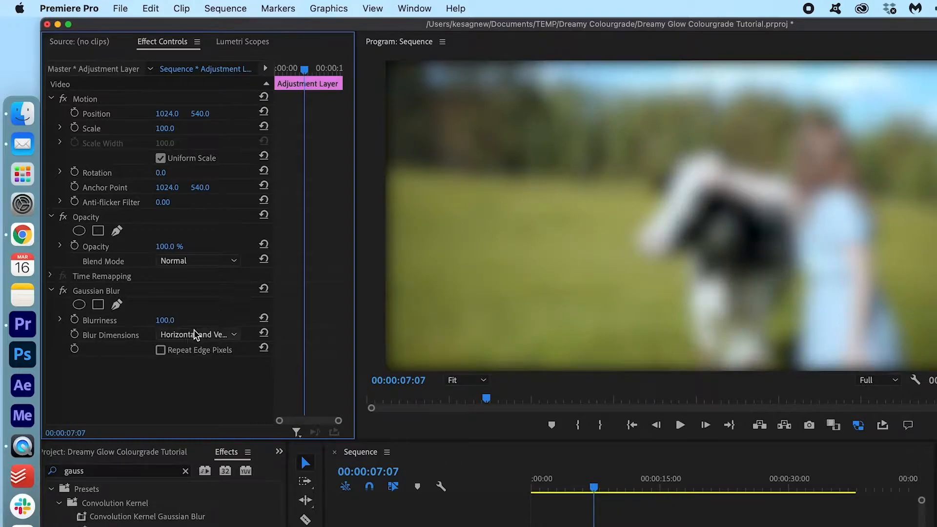
left_click(161, 350)
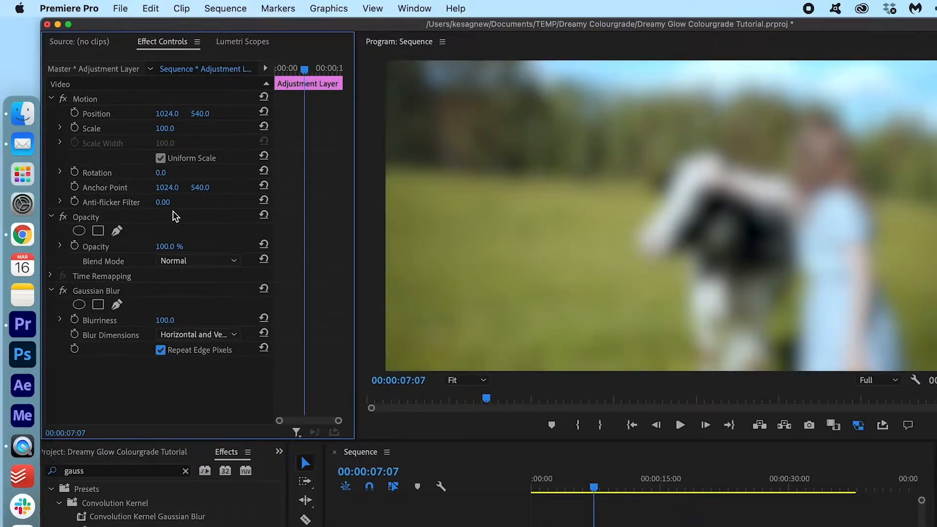
mouse_move(170, 249)
left_mouse_down()
mouse_move(147, 250)
mouse_move(160, 250)
left_mouse_up()
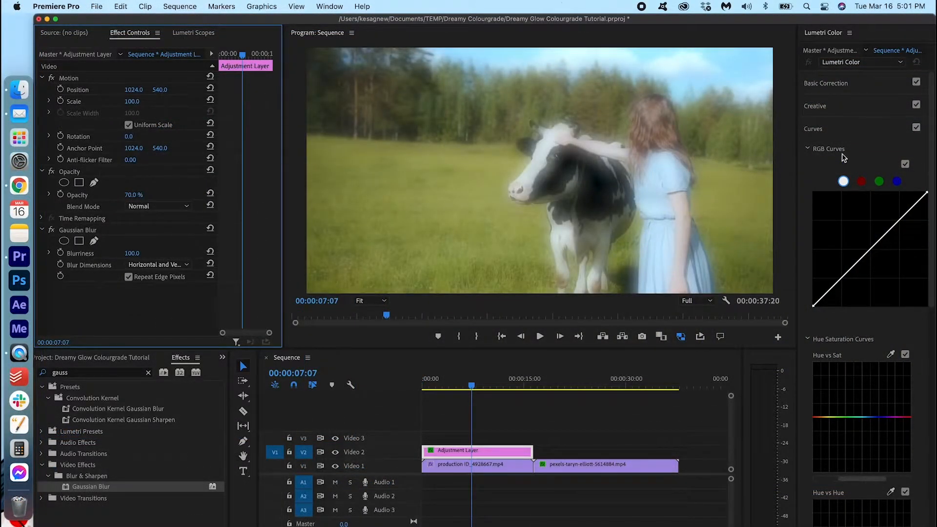
Display the Lumetri Scopes and increase the adjustment layer's contrast by moving the RGB curve's white and black points inward
left_click(328, 6)
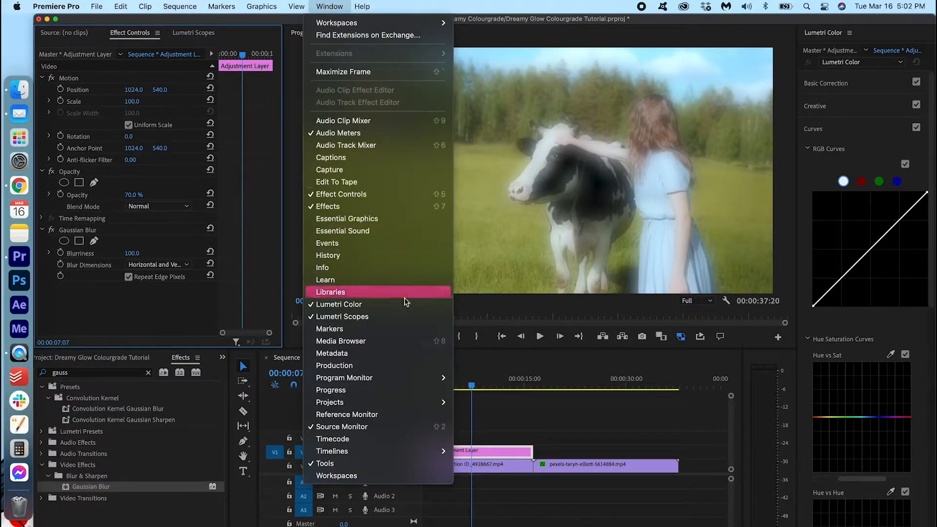
left_click(404, 309)
left_click(326, 7)
left_click(326, 7)
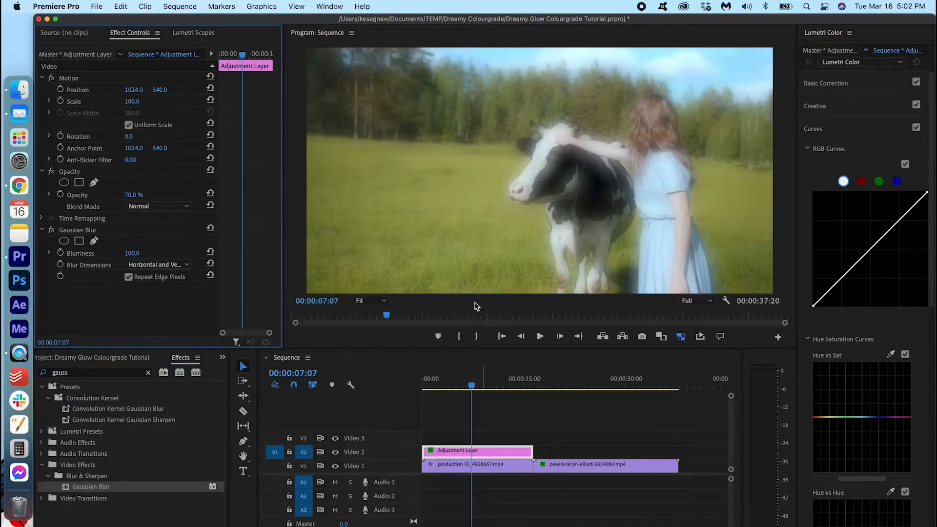
left_click(193, 33)
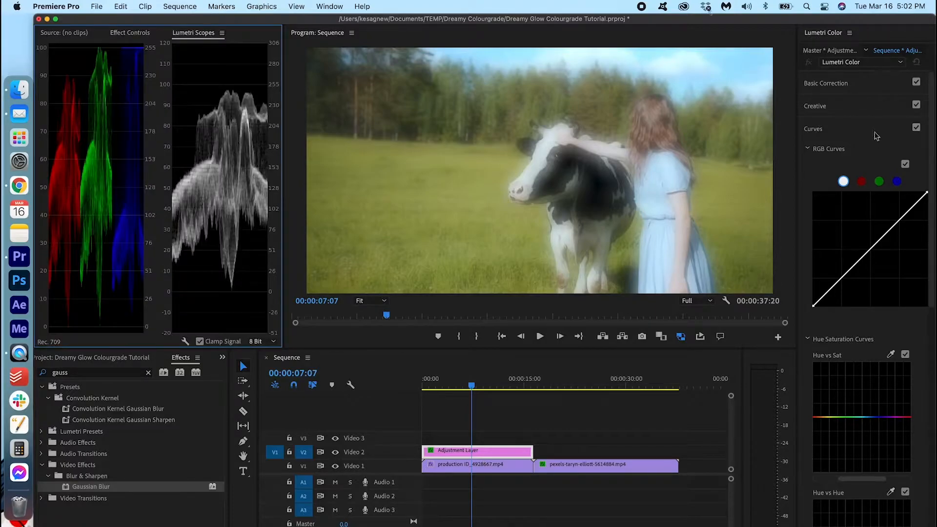
left_click_drag(927, 192, 895, 186)
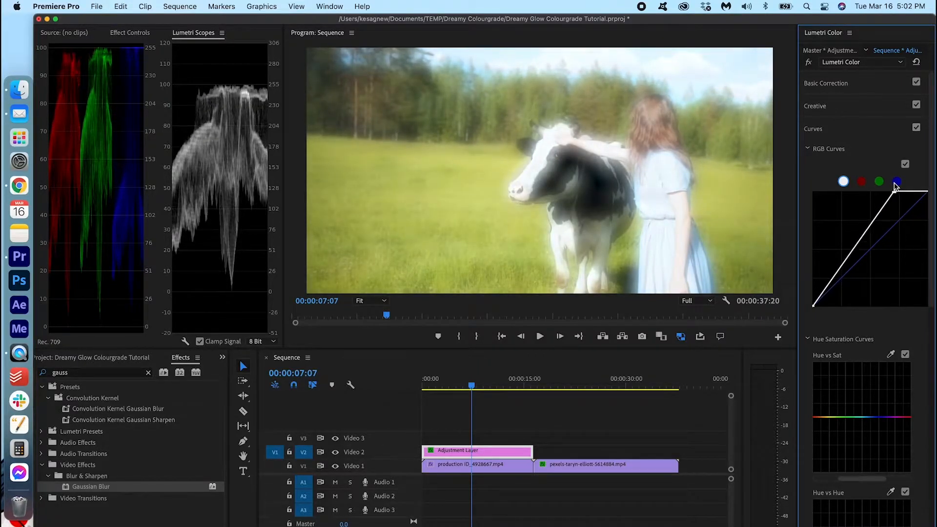
left_click_drag(817, 310, 834, 327)
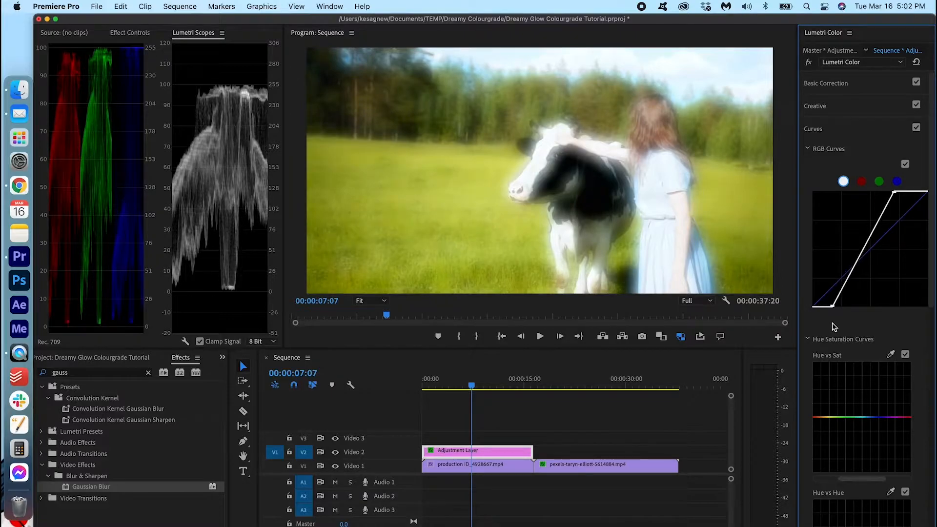
Set the adjustment layer's Creative saturation to 139.5 and its opacity to 67%, then save the project
left_click(868, 130)
left_click(891, 109)
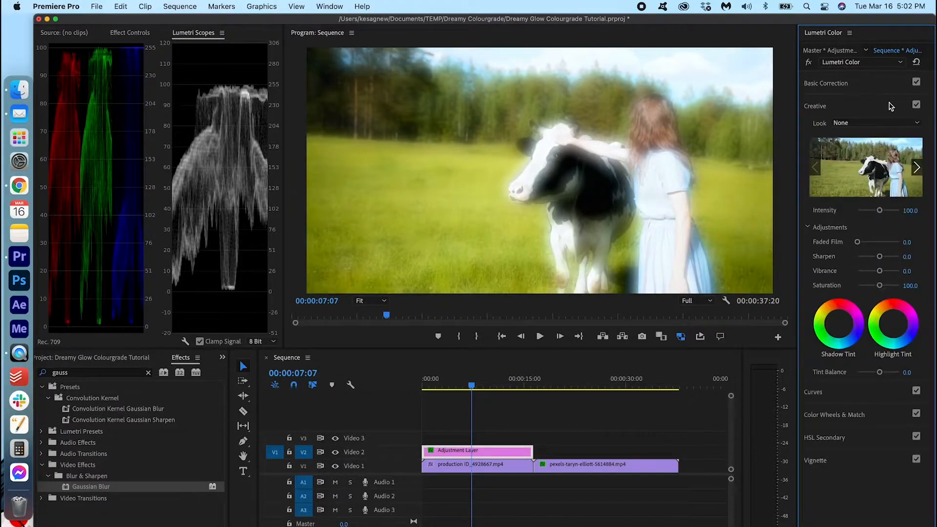
left_click_drag(881, 286, 887, 287)
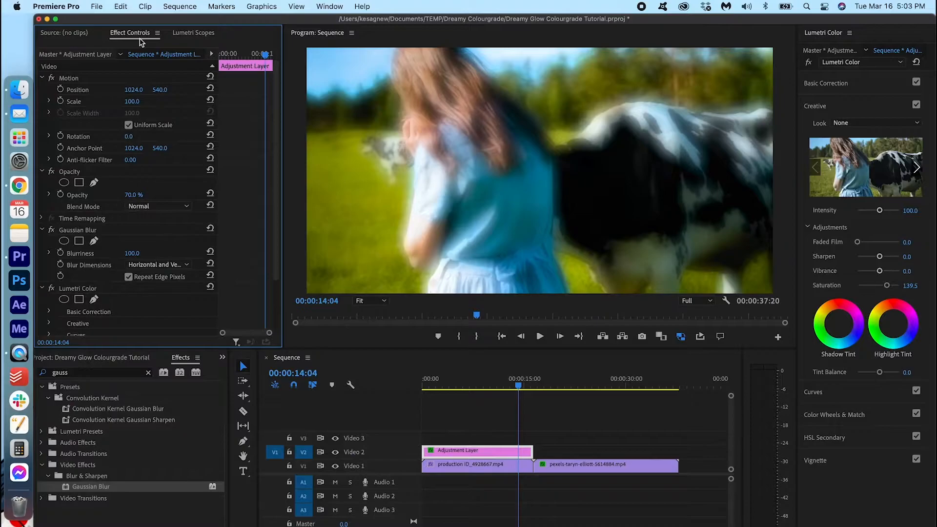
mouse_move(134, 195)
left_mouse_down()
mouse_move(110, 196)
mouse_move(132, 195)
left_mouse_up()
key("super+s")
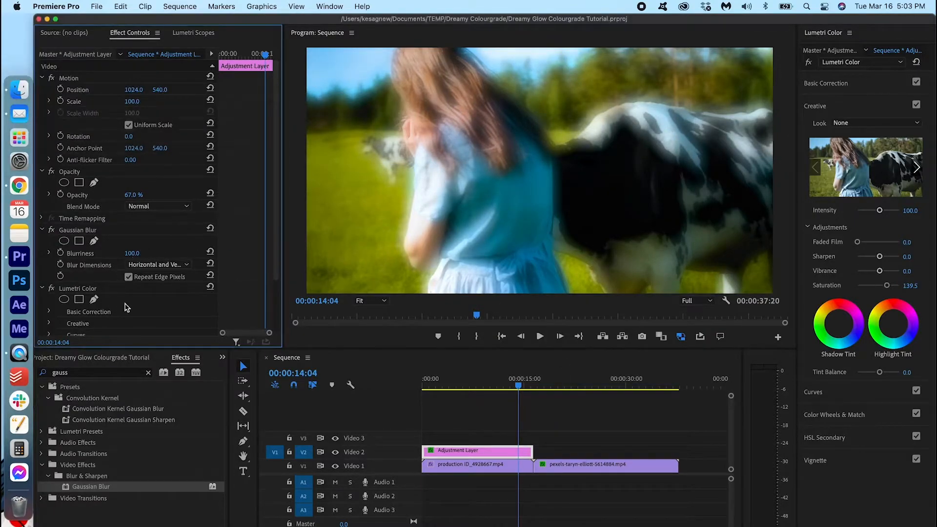
Place another adjustment layer on V2 spanning all of pexels-taryn-elliott-5614884.mp4 and apply Gaussian Blur to it
left_click(147, 360)
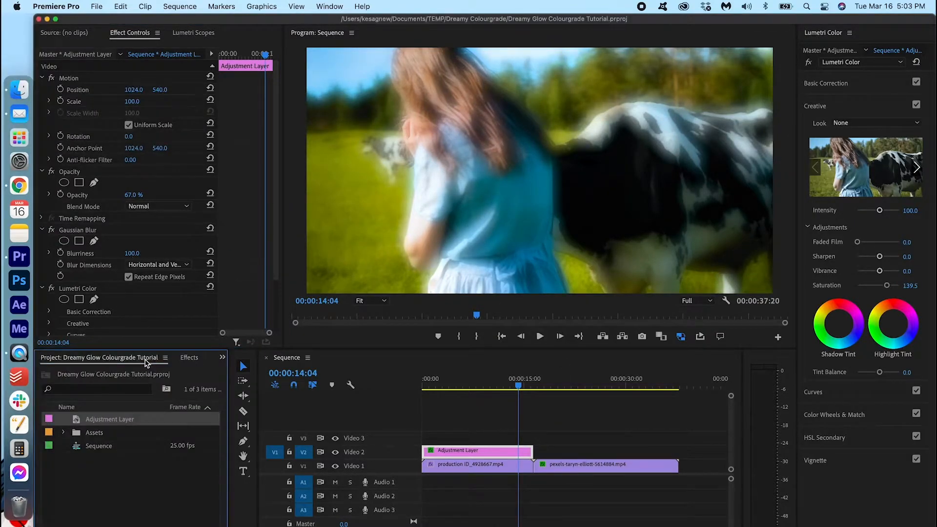
left_click_drag(115, 425, 678, 448)
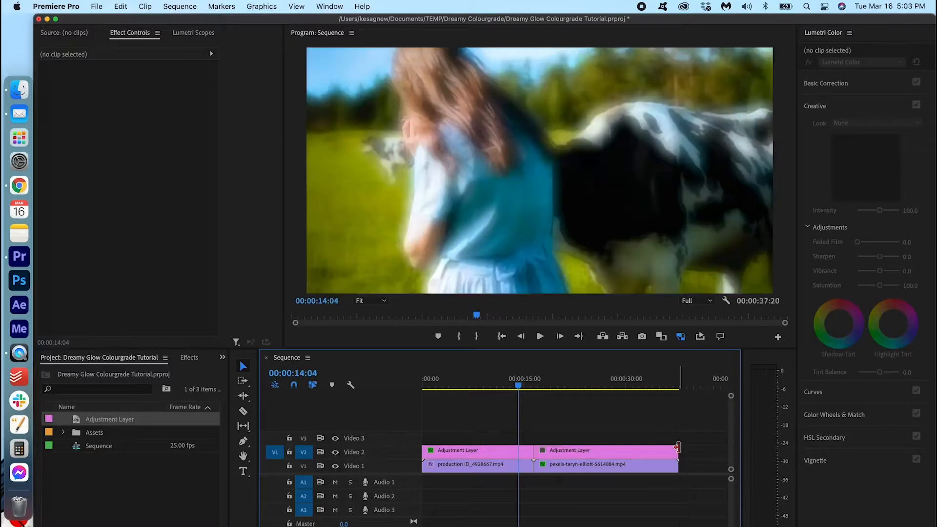
left_click(573, 386)
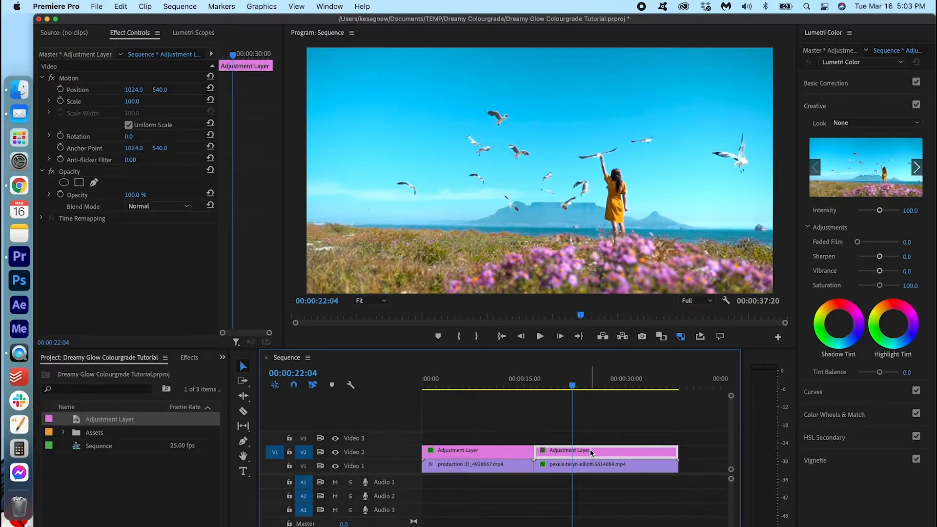
left_click(192, 357)
left_click_drag(102, 487, 645, 447)
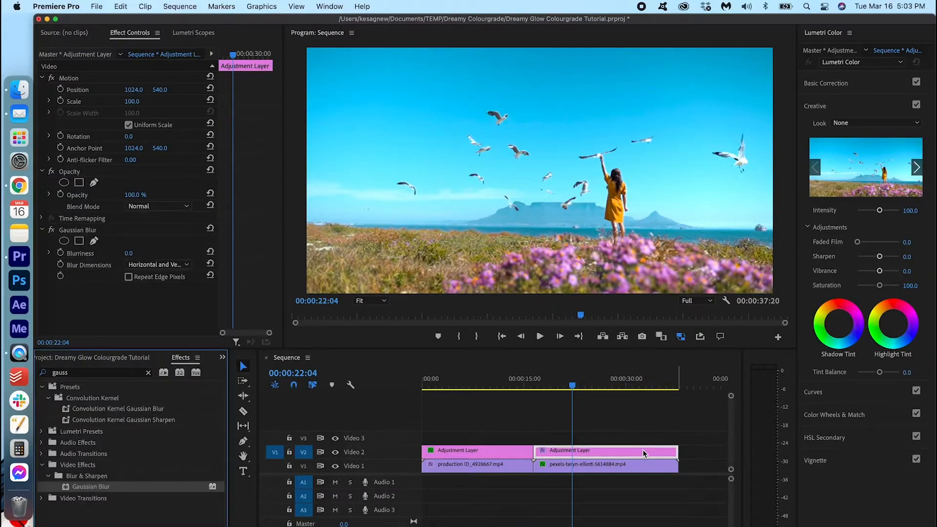
Set the second adjustment layer's blurriness to 100 with Repeat Edge Pixels enabled, and lower its opacity to 80%
left_click(130, 252)
type("100")
key("Return")
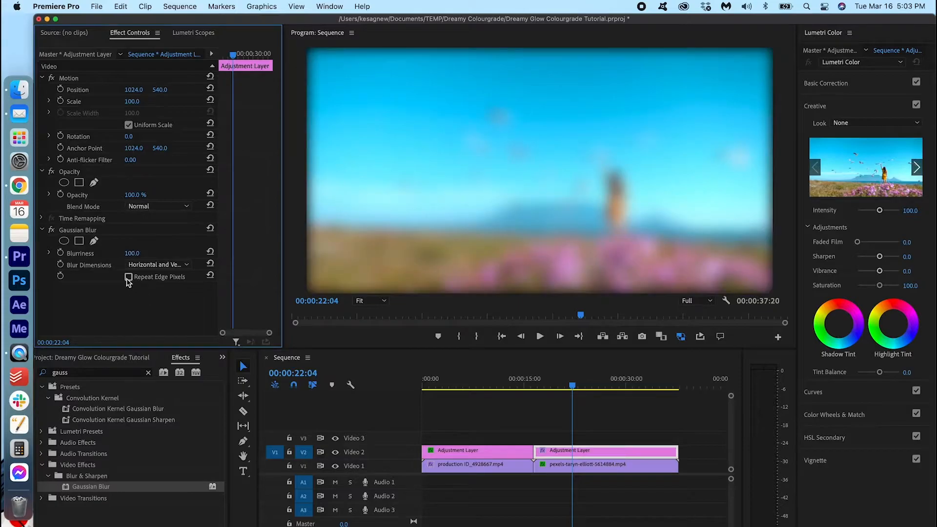
left_click(128, 277)
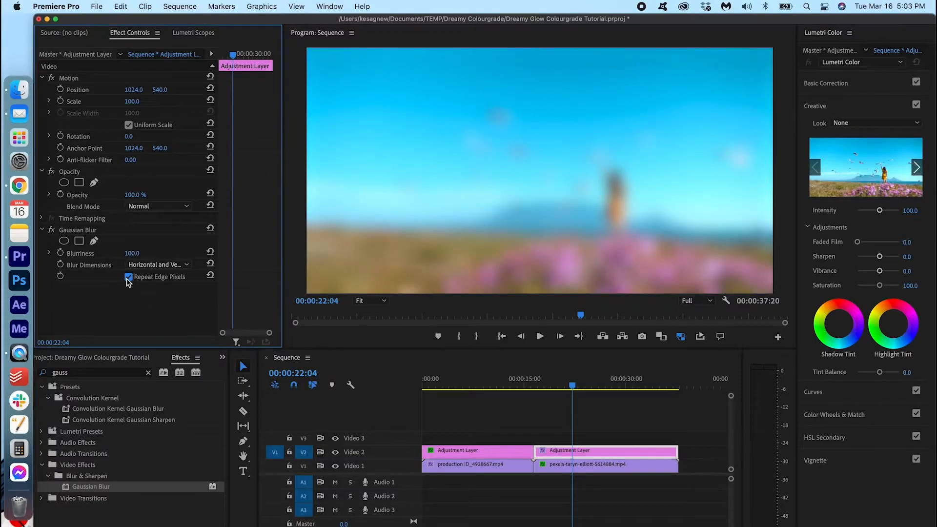
mouse_move(134, 195)
left_mouse_down()
mouse_move(117, 195)
mouse_move(133, 195)
left_mouse_up()
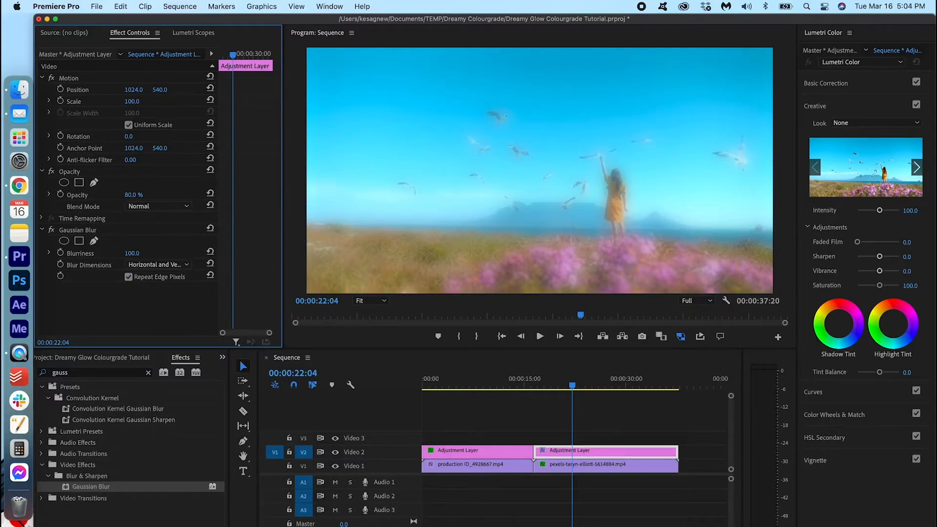
Increase the second adjustment layer's contrast by moving its RGB curve's white and black points inward
left_click(864, 105)
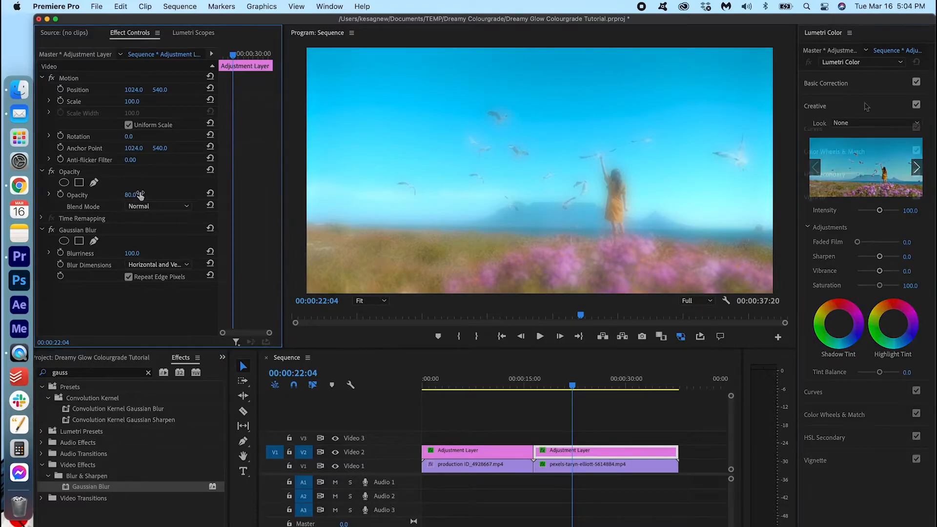
left_click(867, 130)
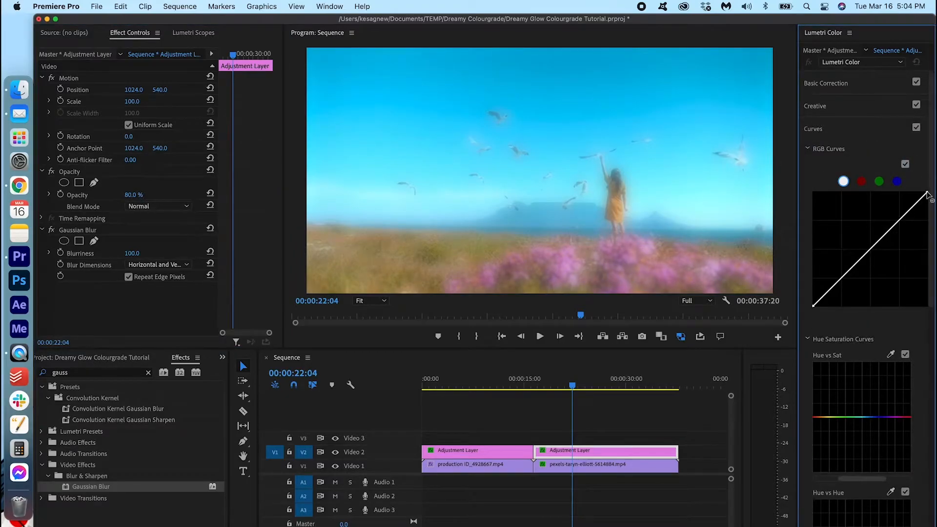
left_click_drag(927, 195, 897, 183)
left_click_drag(817, 307, 836, 326)
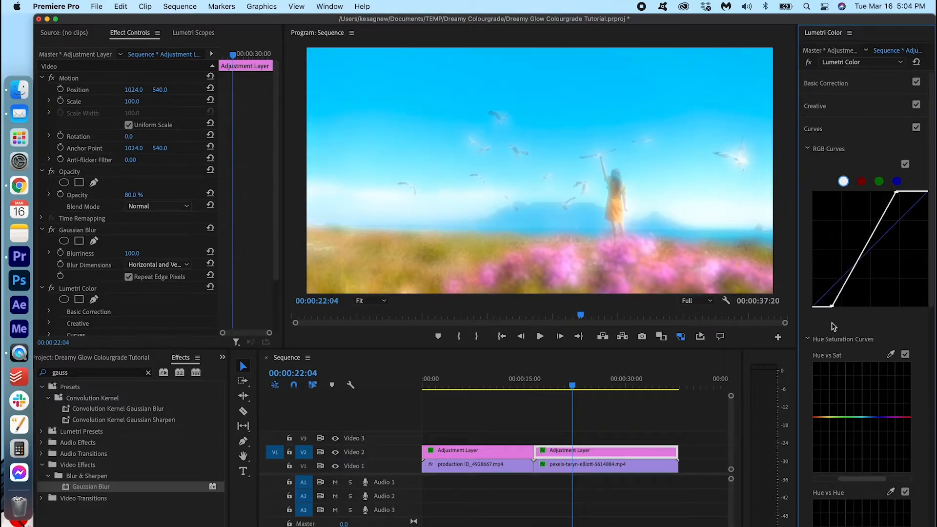
Increase the Creative saturation of the second adjustment layer, above the seagull clip
left_click(838, 125)
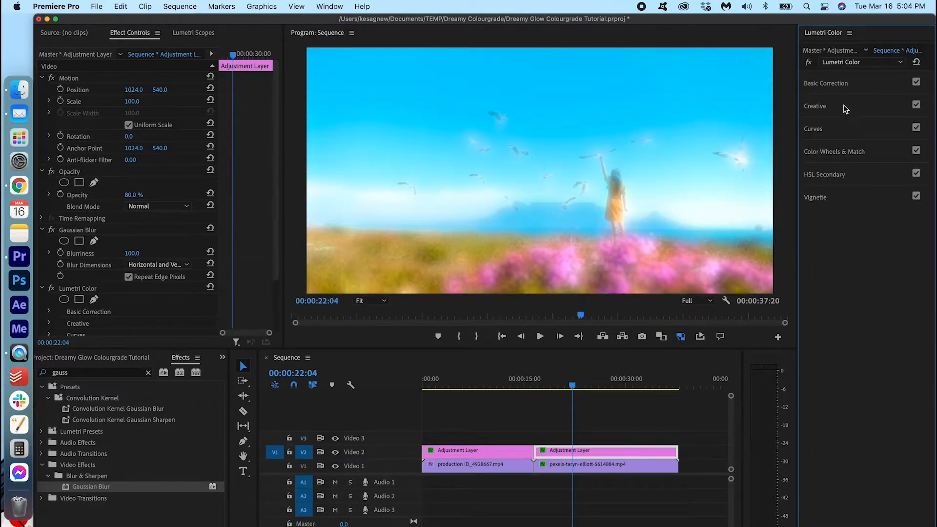
left_click(845, 109)
left_click_drag(879, 286, 882, 289)
left_click_drag(884, 288, 886, 288)
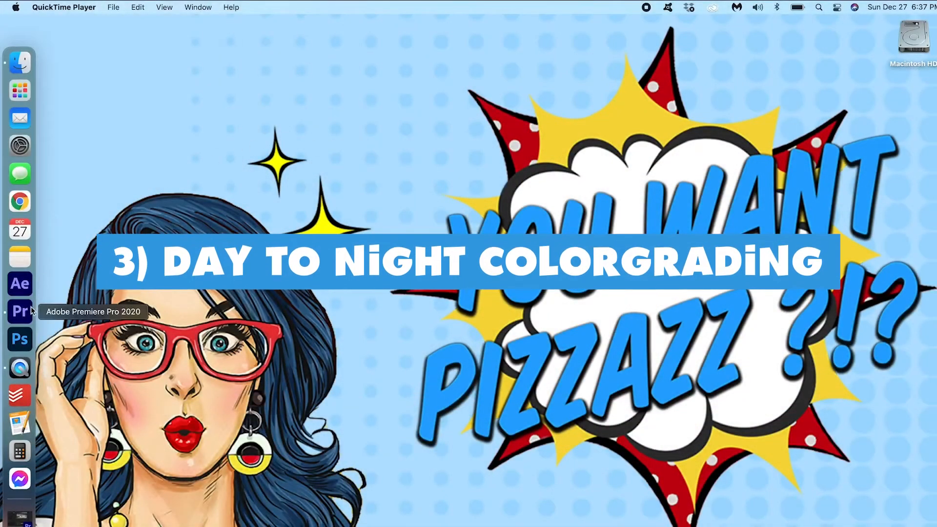
Switch to Premiere Pro and create a 1920 x 1080 color matte in black (000000), named Black Matte
left_click(30, 310)
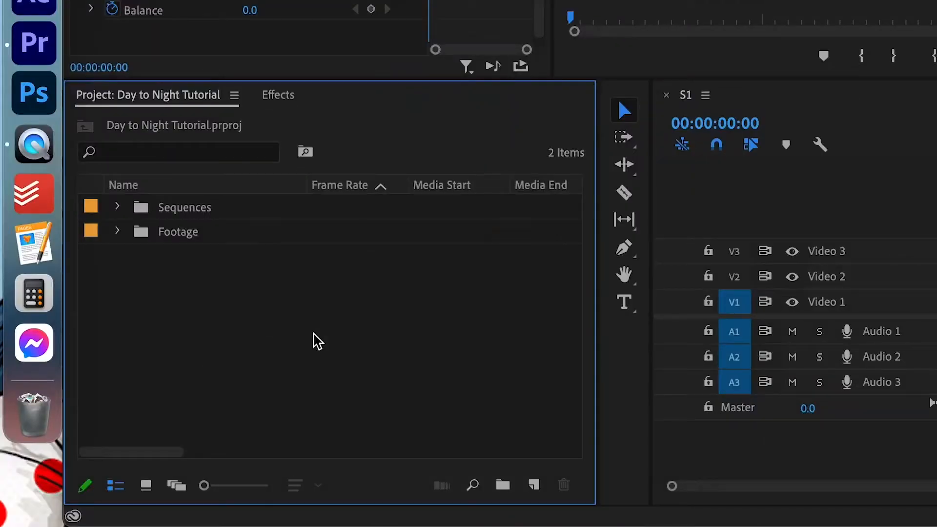
right_click(155, 467)
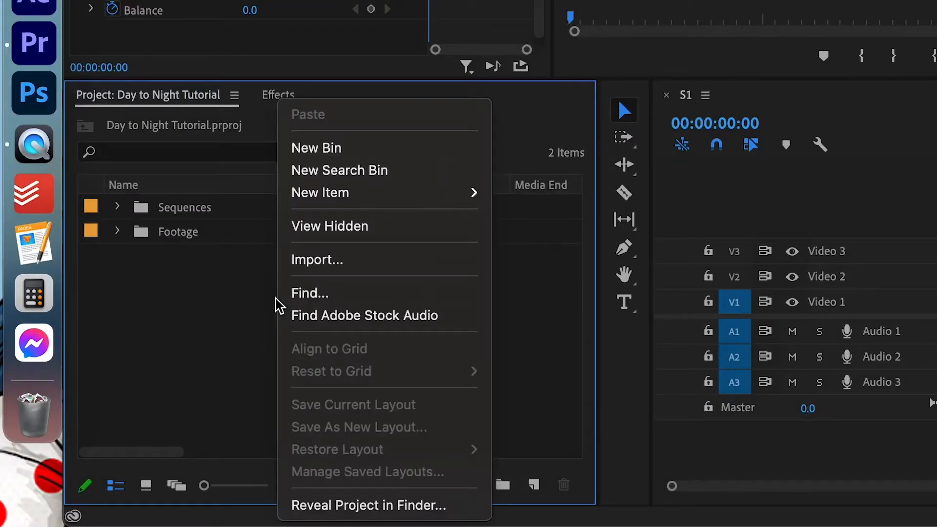
mouse_move(429, 196)
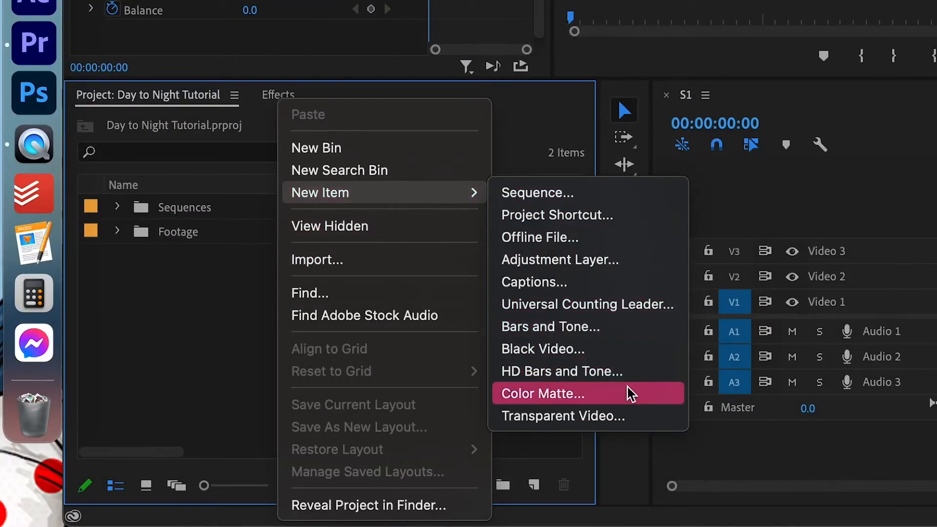
left_click(631, 394)
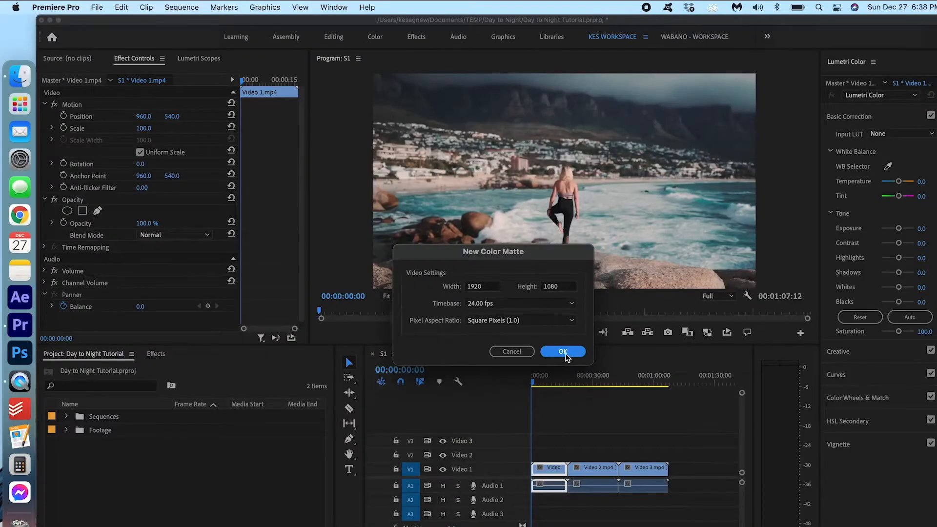
left_click(562, 352)
left_click_drag(215, 74, 493, 129)
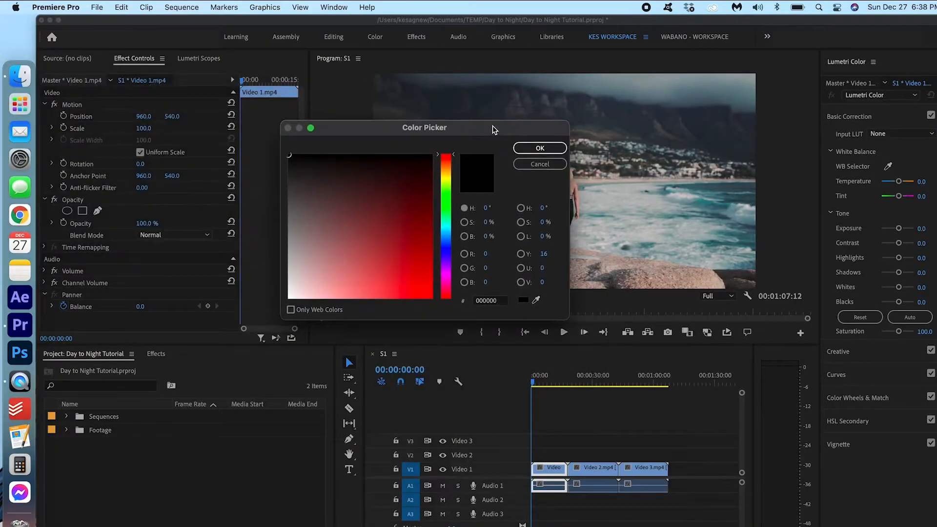
left_click(553, 149)
type("B")
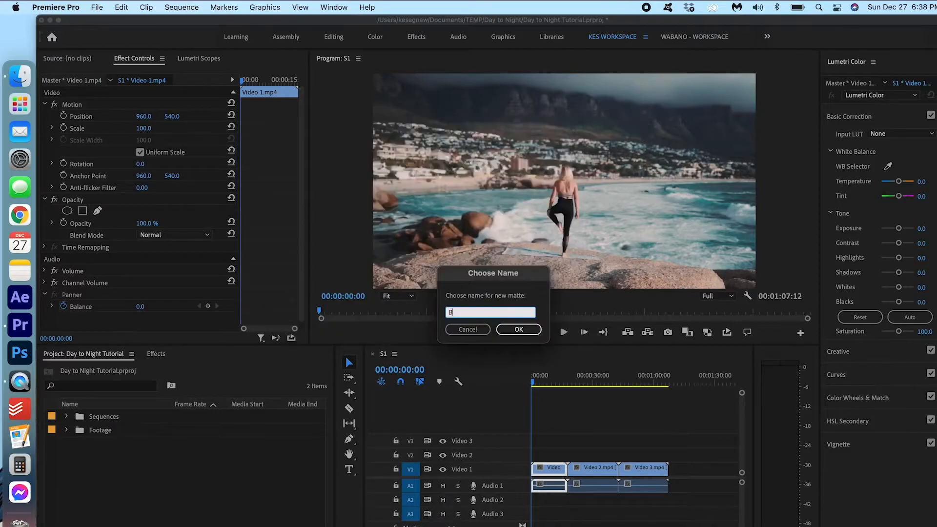
type("lack Matte")
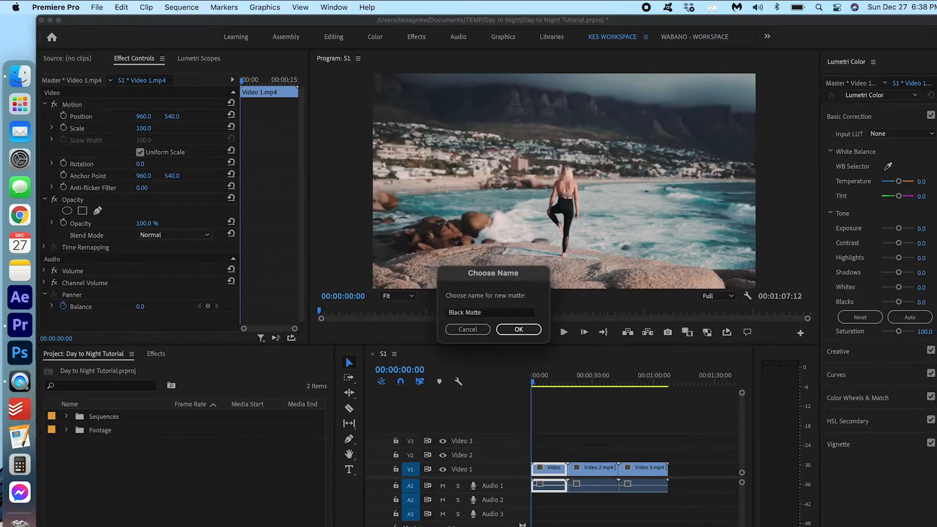
key("Return")
Place Black Matte on V2 spanning all three video clips and set its blend mode to Soft Light
left_click_drag(96, 423, 519, 461)
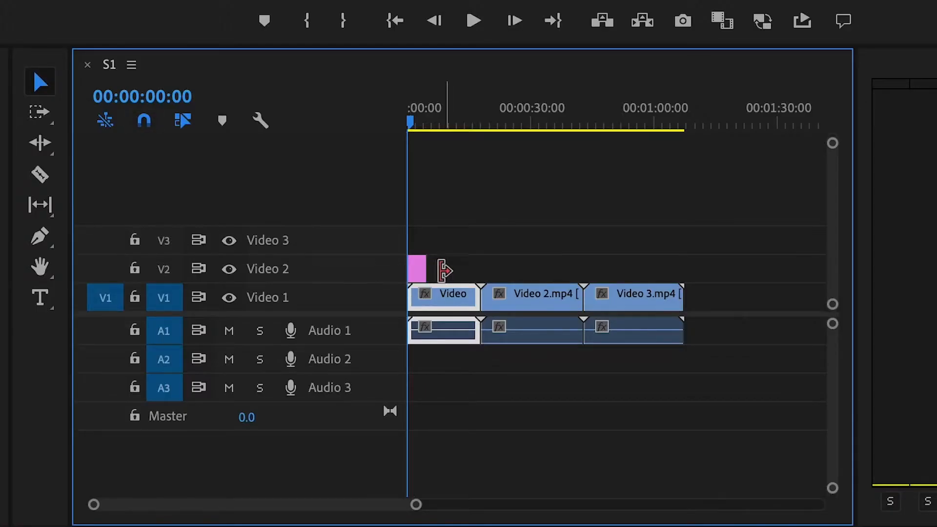
left_click_drag(433, 269, 692, 266)
left_click(498, 269)
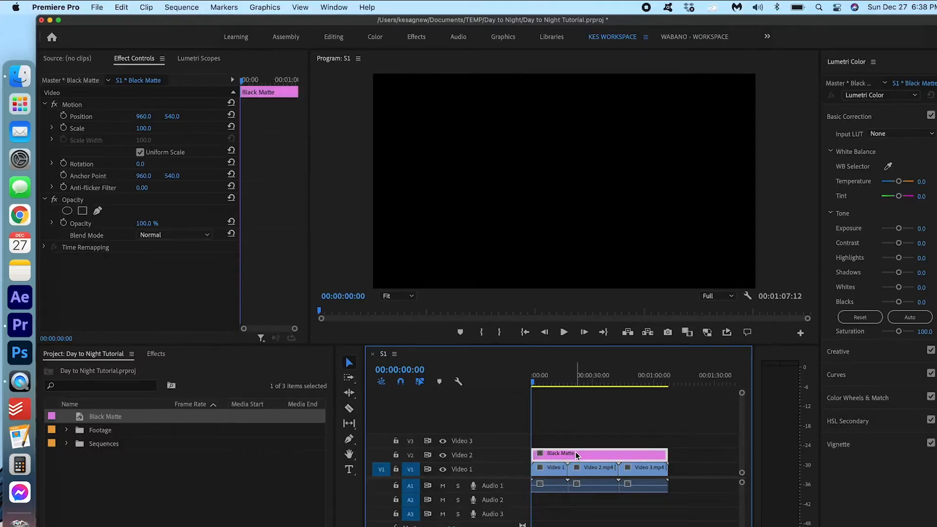
left_click(181, 236)
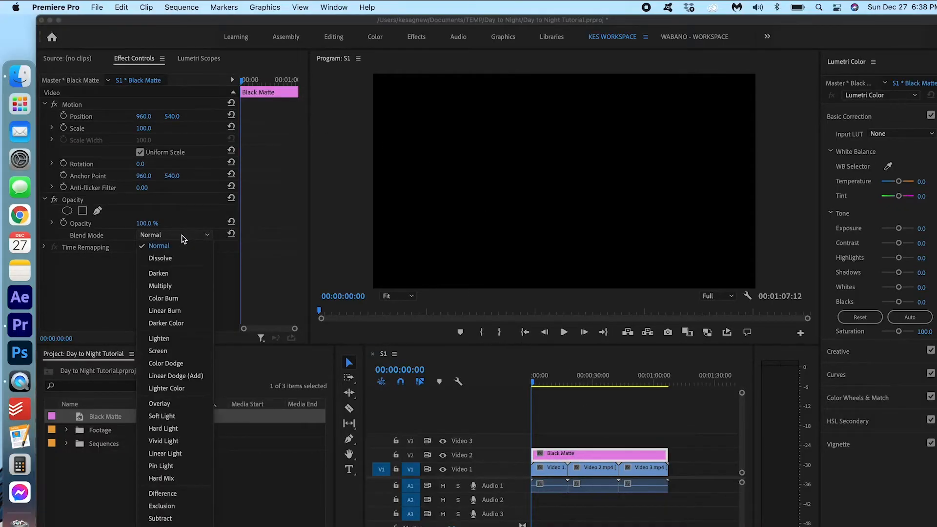
left_click(188, 417)
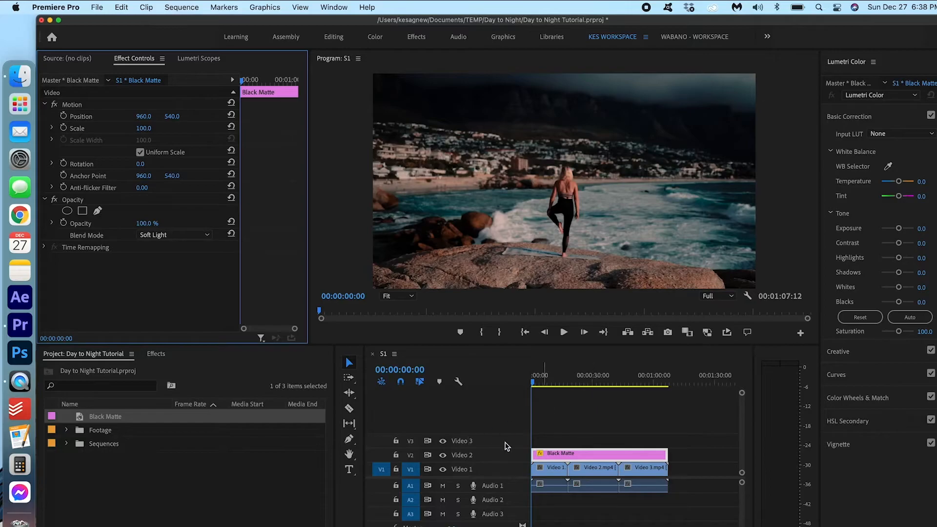
Save the project and show the Lumetri Color controls, slightly widened, for Video 1.mp4 at 00:00:07:08
key("backslash")
left_click_drag(541, 376, 564, 377)
left_click(569, 468)
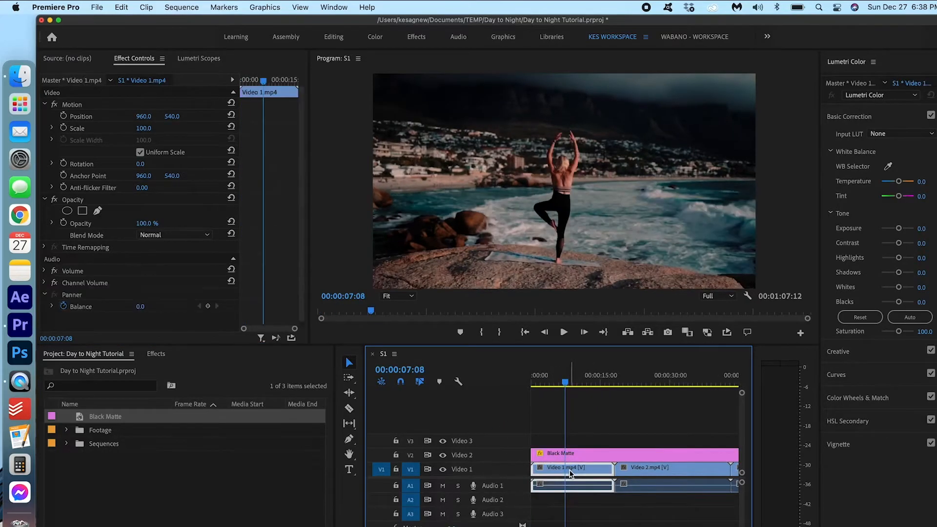
key("super+s")
left_click_drag(819, 85, 788, 83)
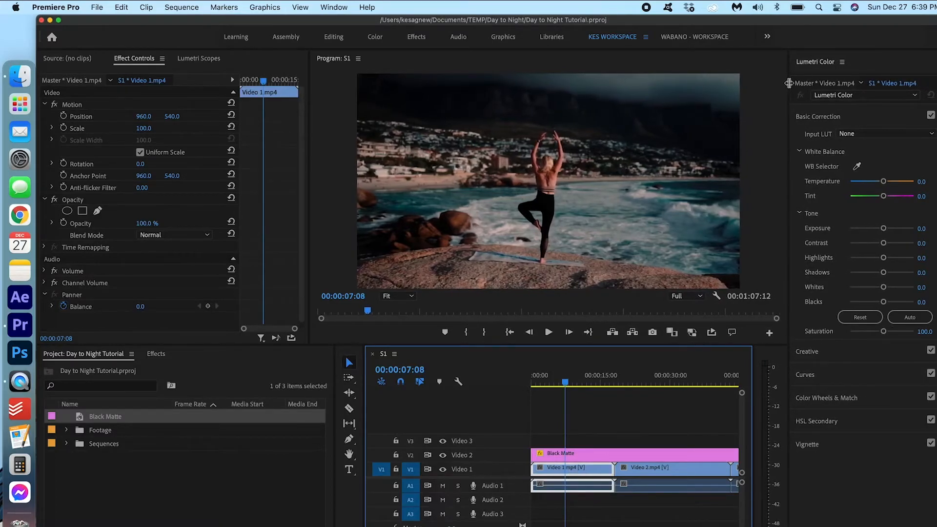
left_click(336, 7)
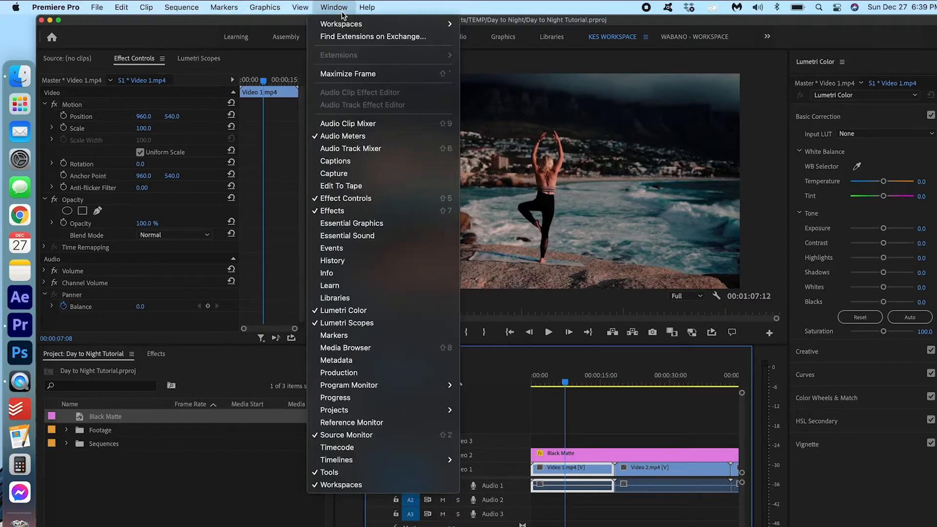
left_click(360, 314)
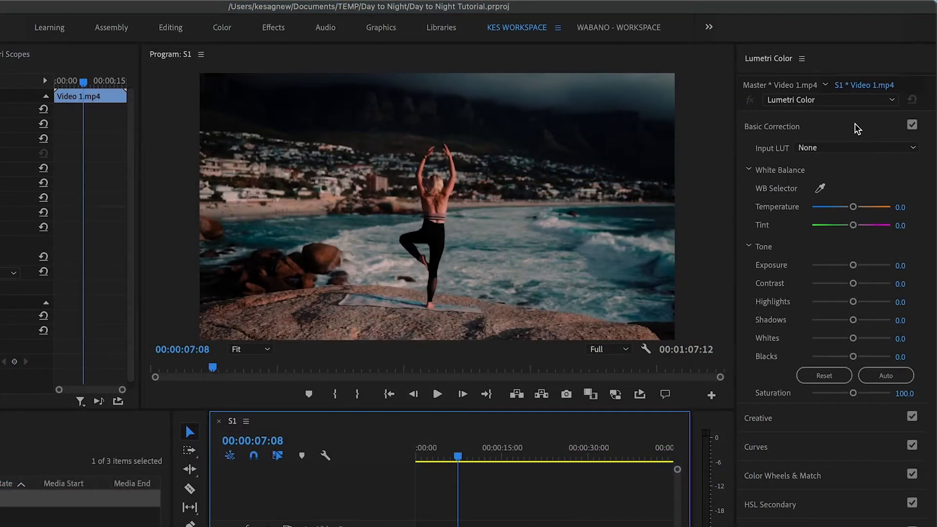
Grade Video 1.mp4 as night with exposure -1.9, temperature -71.7, highlights 61.1, shadows 36.3 and saturation 118.6
left_click_drag(853, 265, 836, 268)
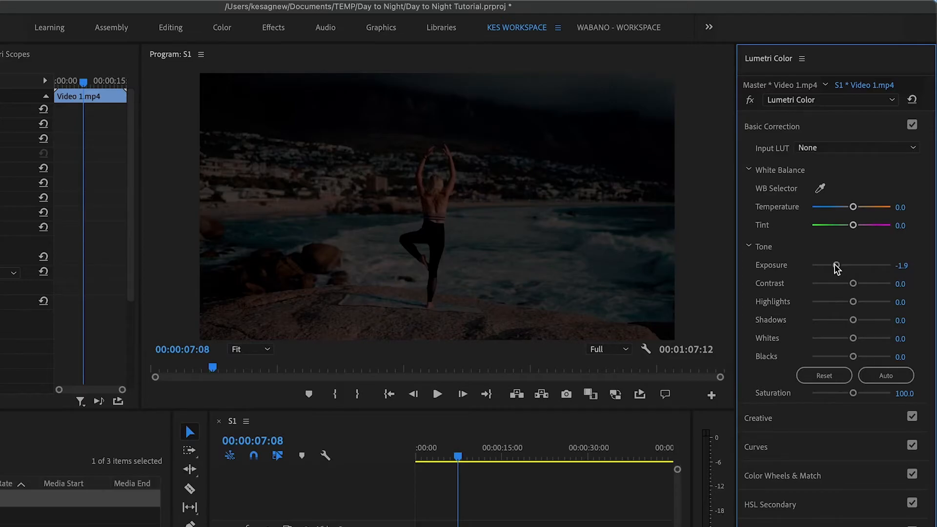
left_click_drag(853, 208, 823, 210)
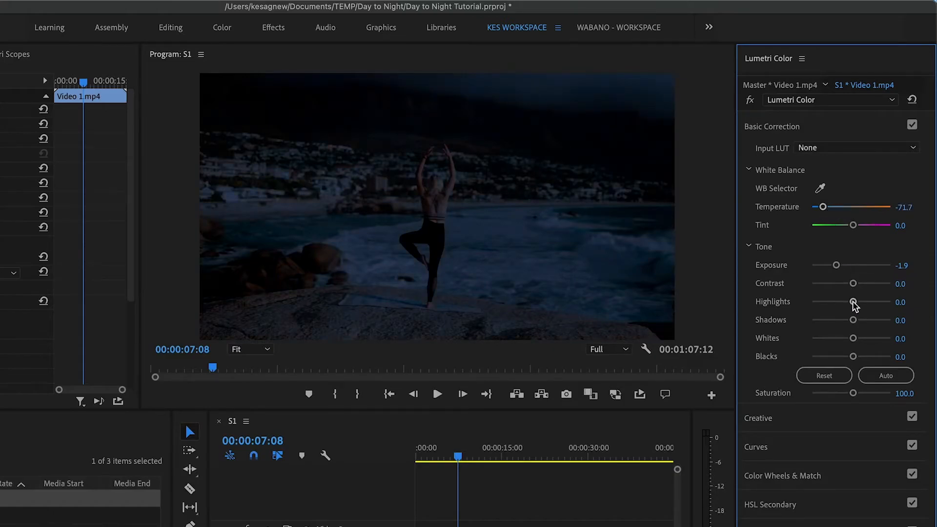
left_click_drag(854, 305, 865, 323)
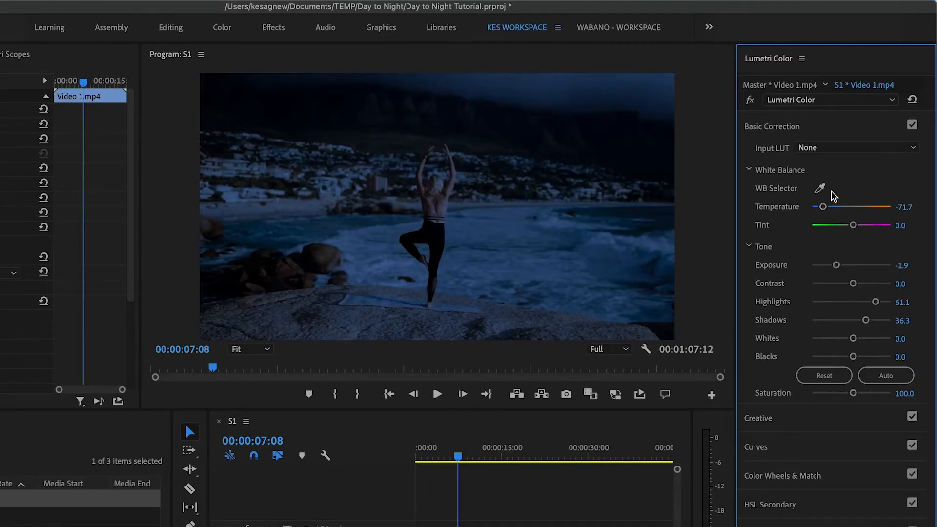
left_click_drag(854, 394, 838, 396)
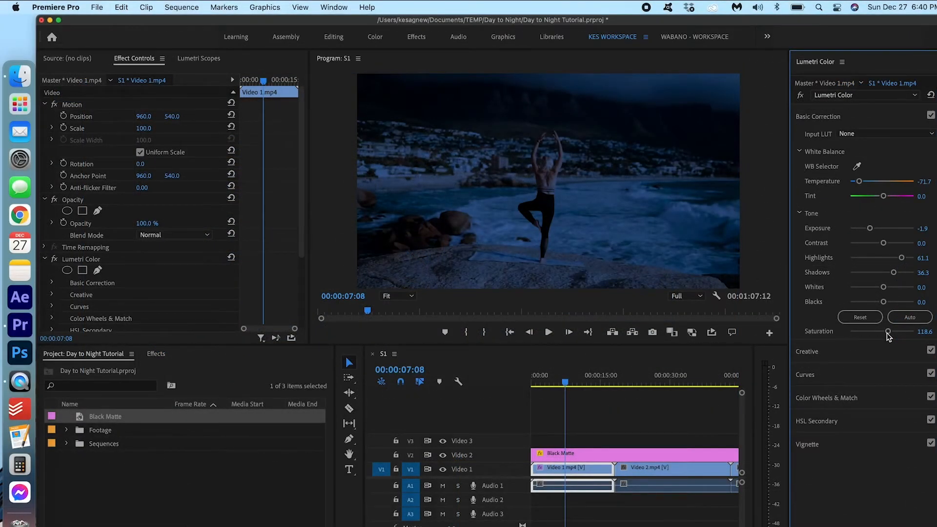
Grade Video 2.mp4 as night with exposure -1.4, temperature -71.7, highlights 38.1, shadows 36.3 and saturation 113.3
left_click(659, 383)
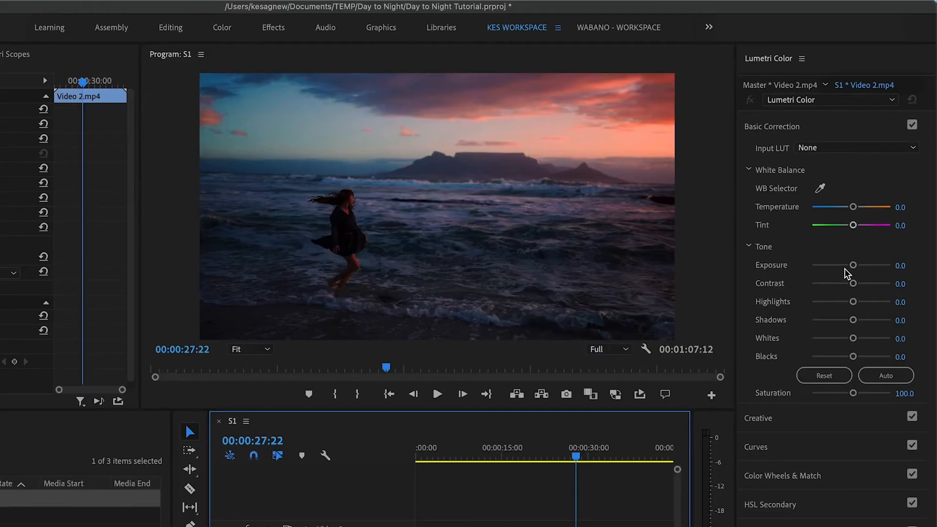
left_click_drag(845, 269, 840, 267)
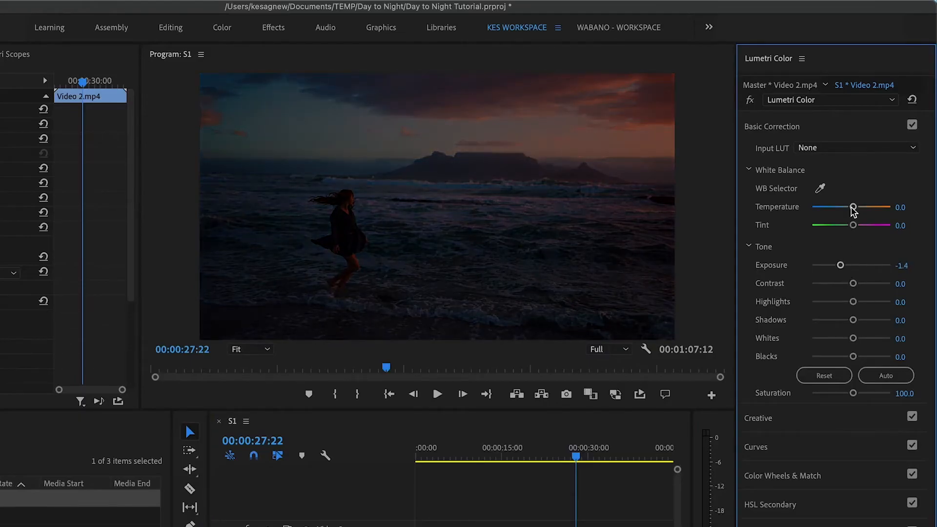
left_click_drag(852, 209, 822, 210)
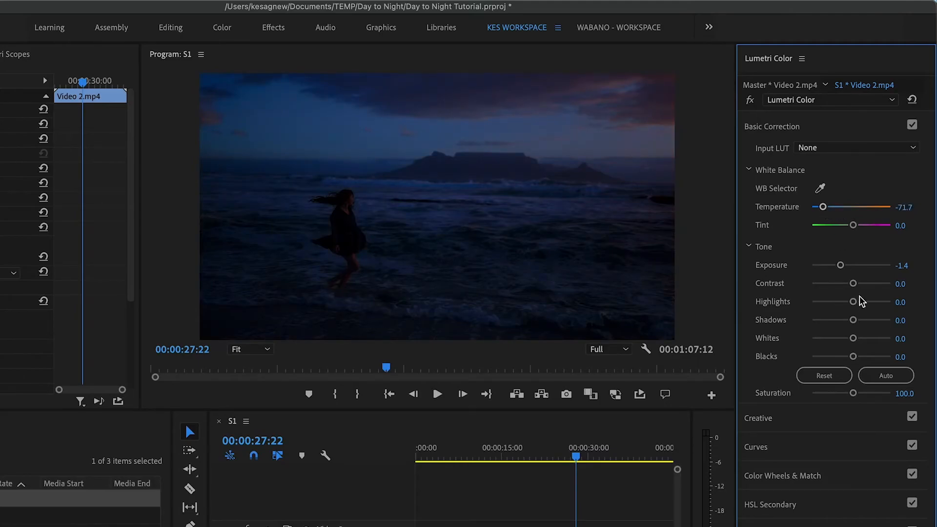
left_click_drag(853, 301, 866, 321)
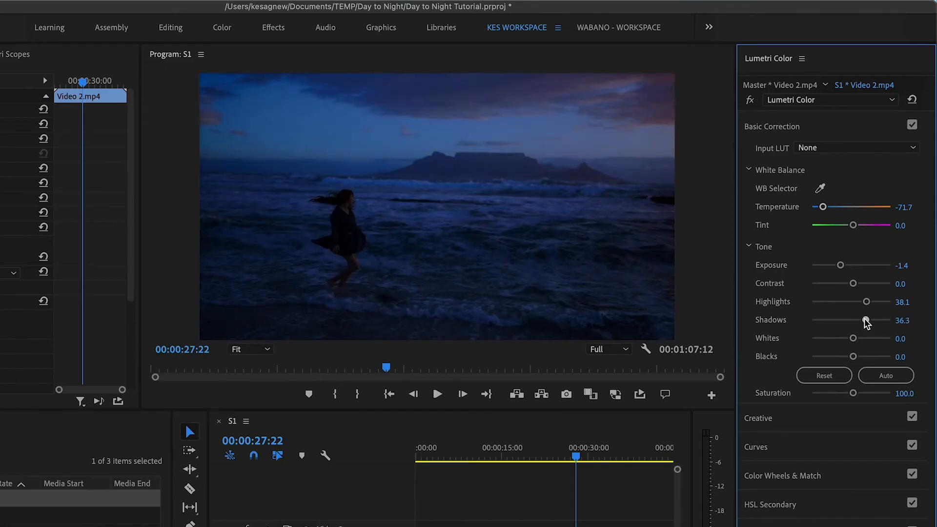
mouse_move(853, 393)
left_mouse_down()
mouse_move(841, 394)
mouse_move(855, 394)
left_mouse_up()
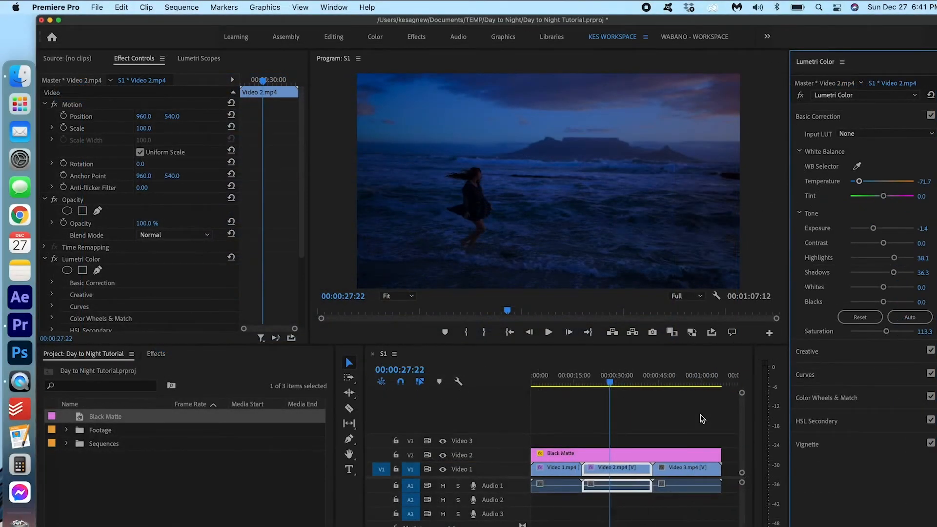
Grade Video 3.mp4 as night with exposure -1.9, temperature -100, highlights 32.7, shadows 31.0 and saturation 118.6
left_click(685, 383)
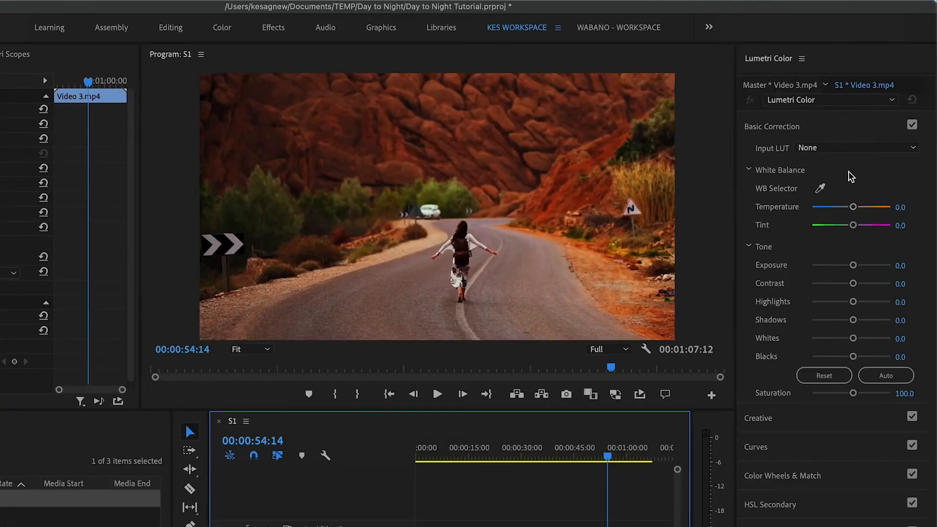
left_click(883, 228)
left_click_drag(853, 267, 838, 269)
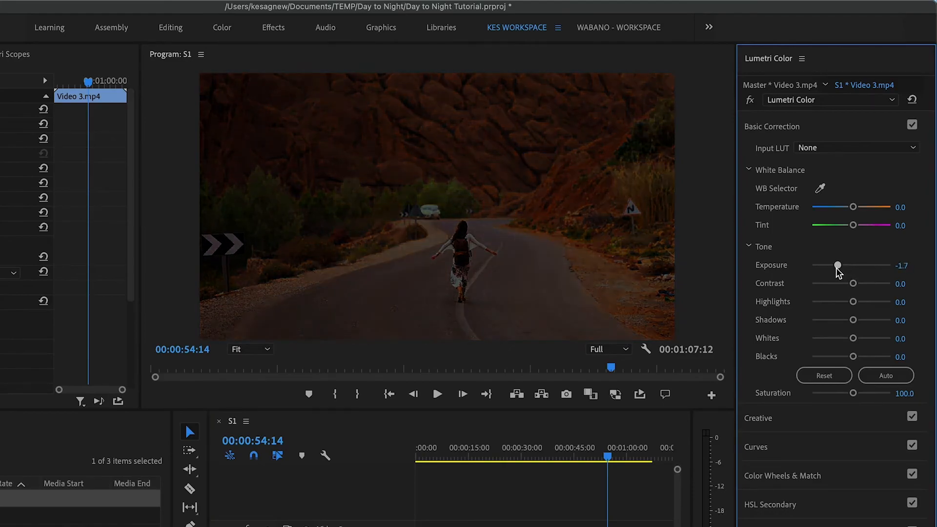
left_click_drag(853, 207, 807, 211)
left_click_drag(852, 301, 864, 302)
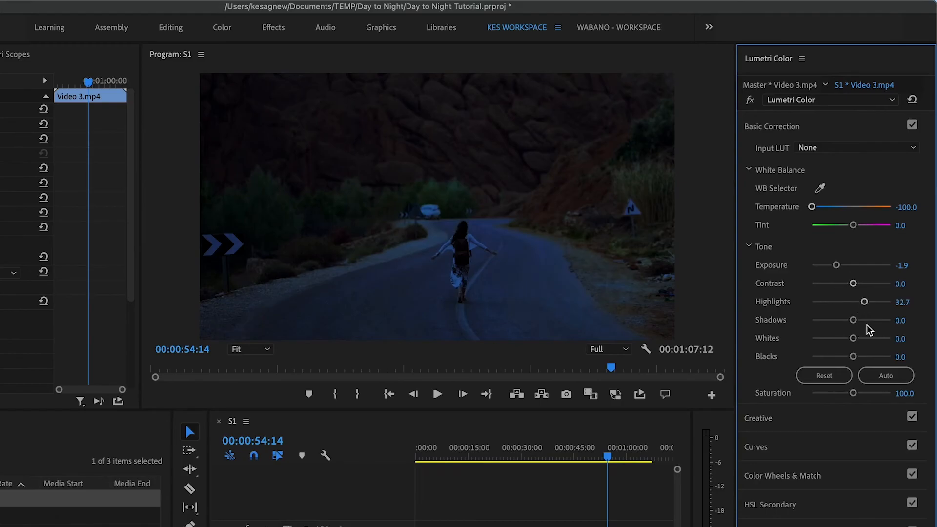
left_click_drag(853, 320, 864, 321)
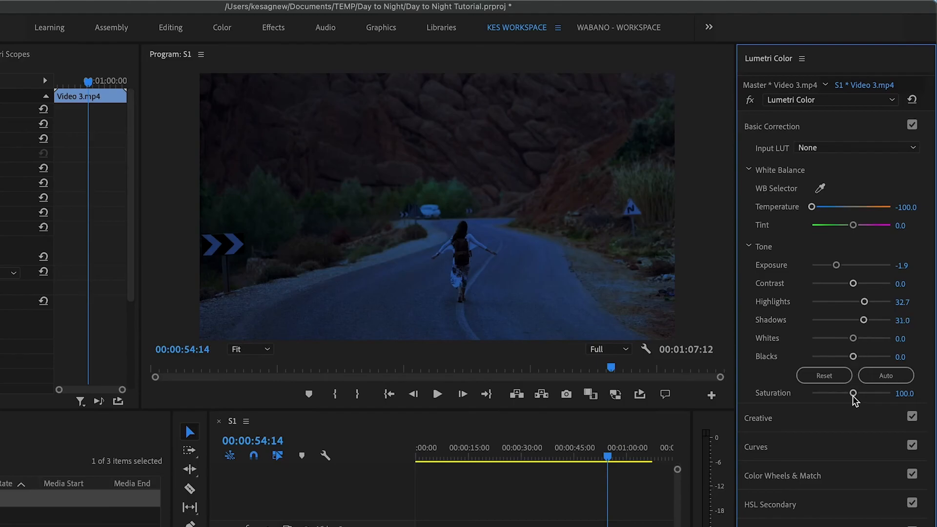
left_click_drag(853, 400, 859, 398)
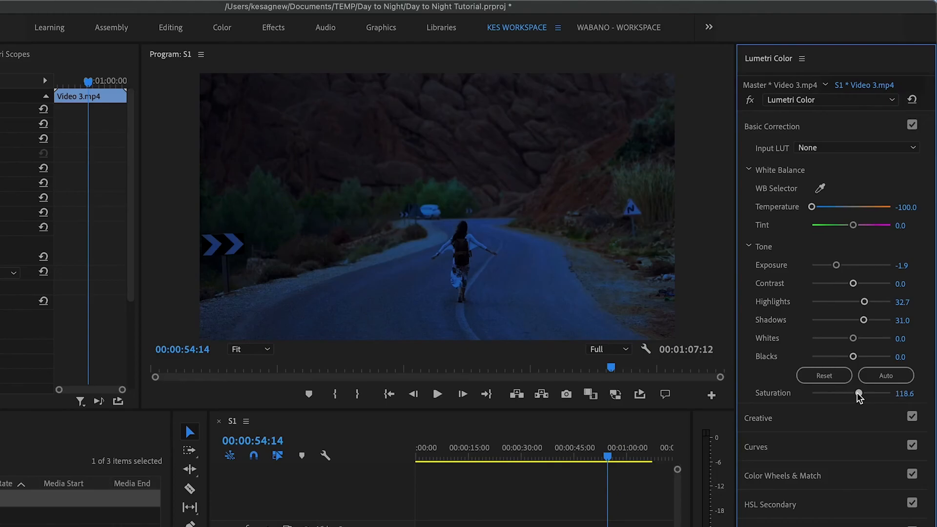